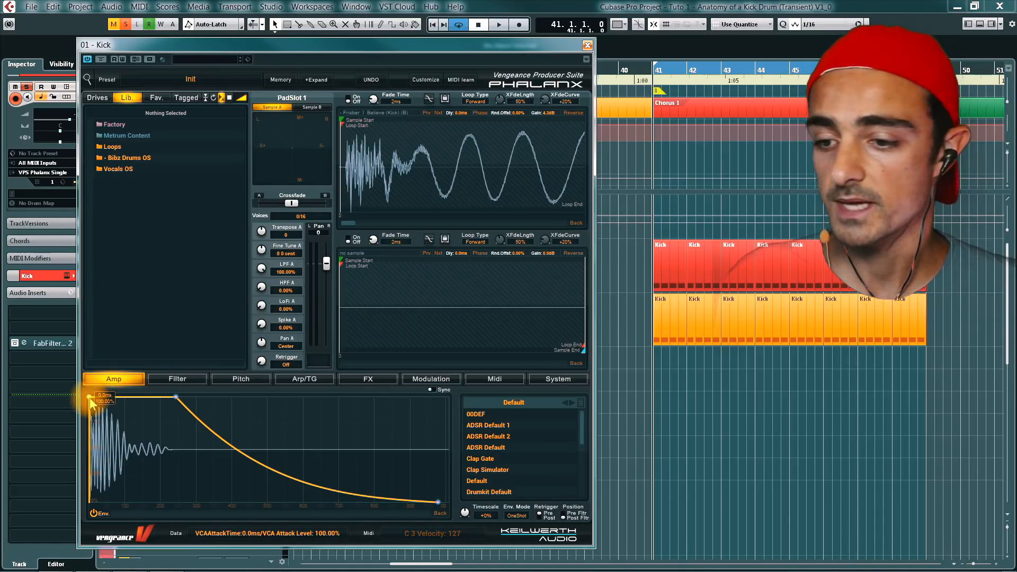
- Play the kick with the amp envelope's attack held at 0 ms
key("space")
left_click_drag(91, 402, 64, 386)
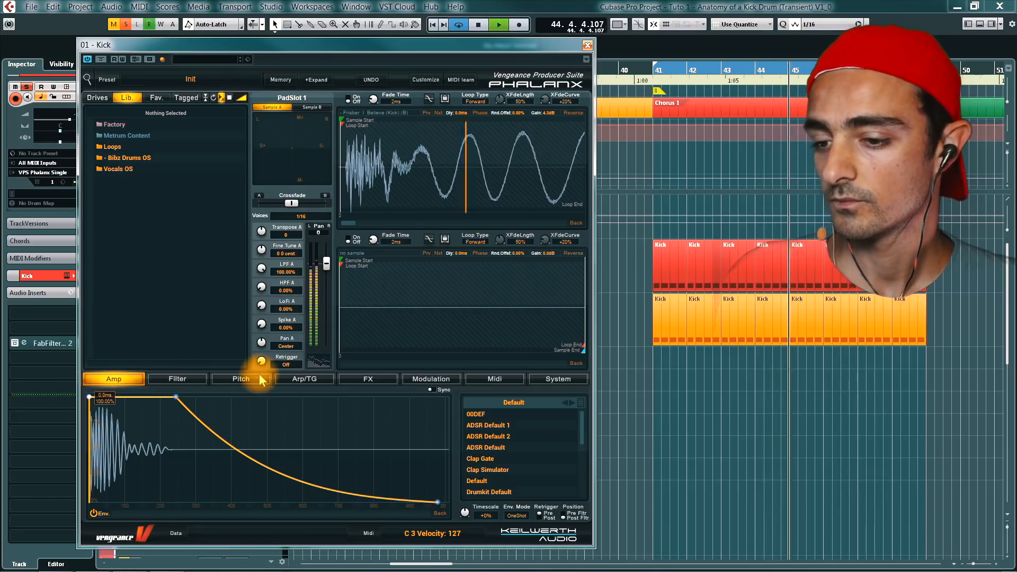
key("space")
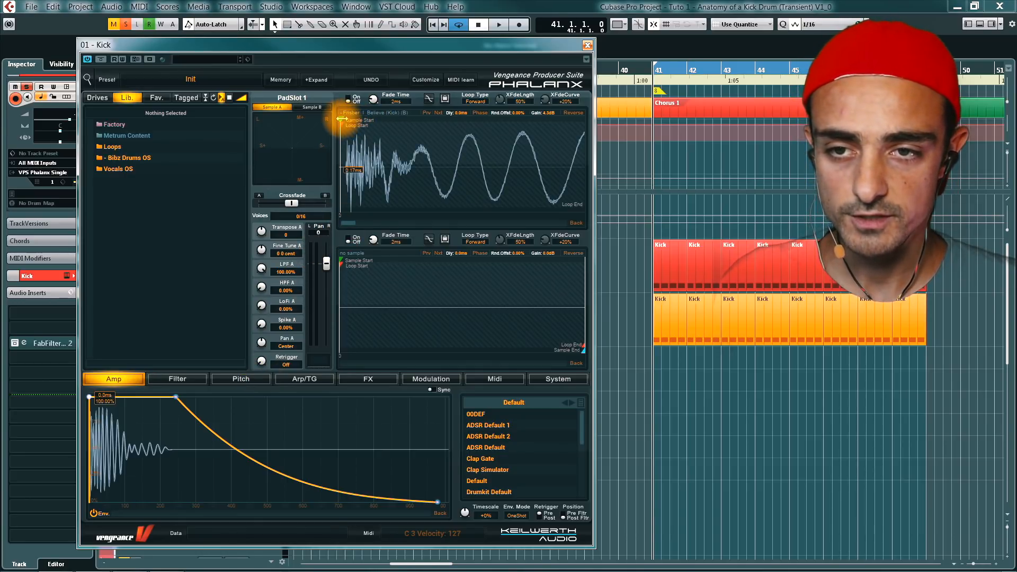
- Audition the kick with the sample start moved past the transient, and return the start marker to the beginning
key("space")
mouse_move(342, 118)
left_mouse_down()
mouse_move(419, 120)
mouse_move(427, 111)
mouse_move(447, 132)
left_mouse_up()
key("space")
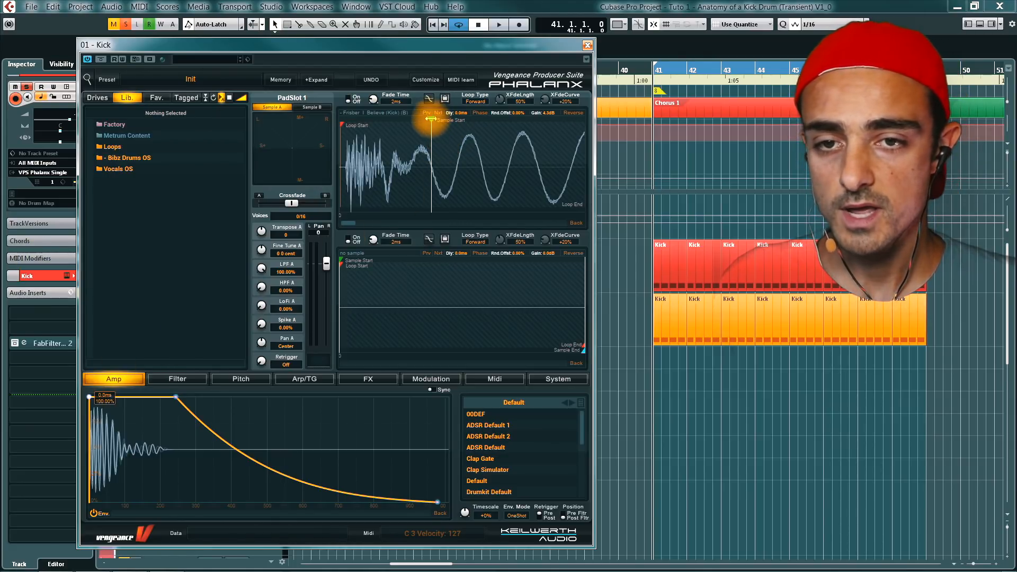
left_click_drag(430, 120, 346, 127)
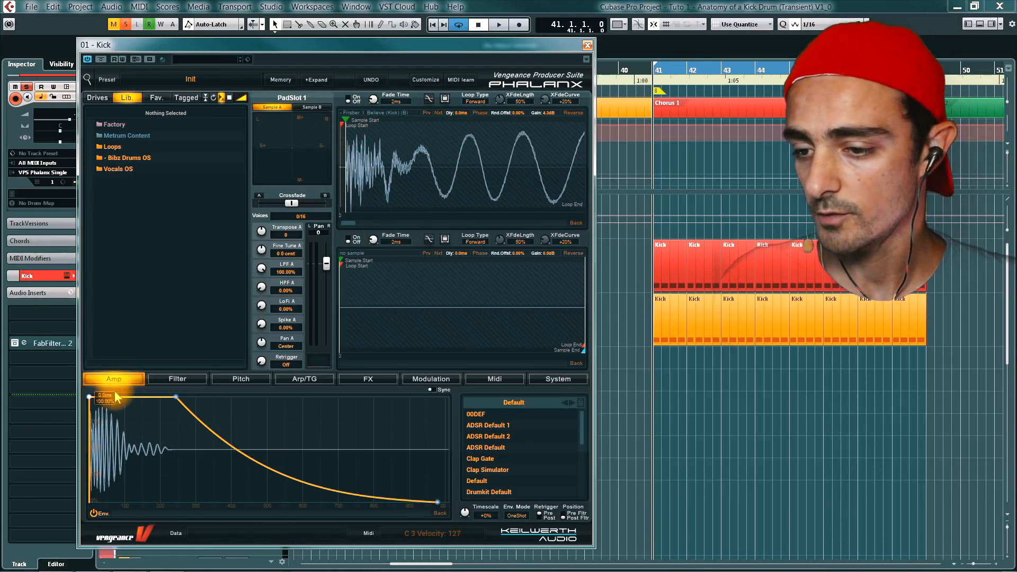
- Lengthen the amp envelope's attack to about 30 ms, audition the softened kick, and close its instrument window
left_click_drag(89, 396, 90, 349)
key("space")
key("space")
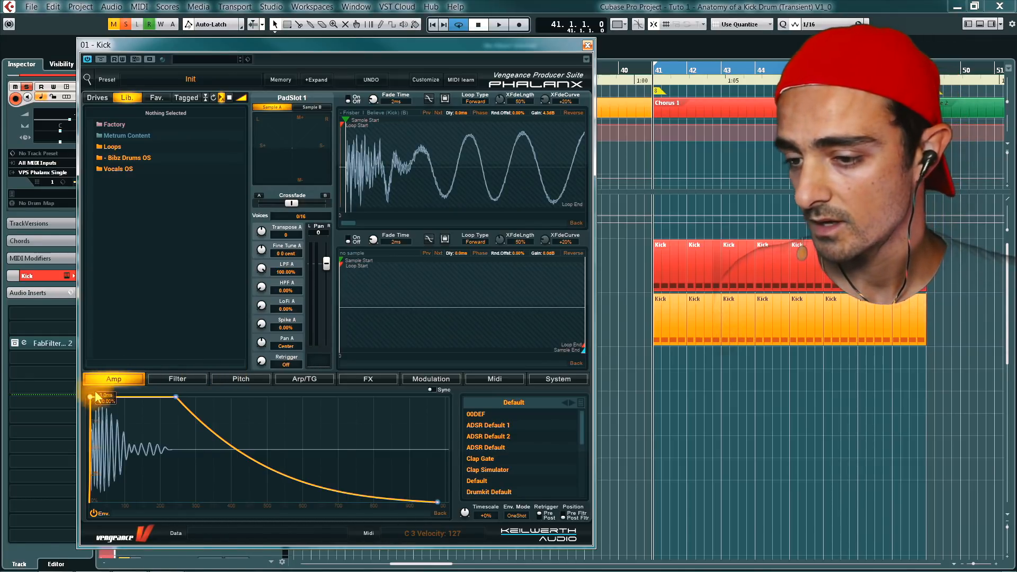
left_click_drag(91, 397, 101, 398)
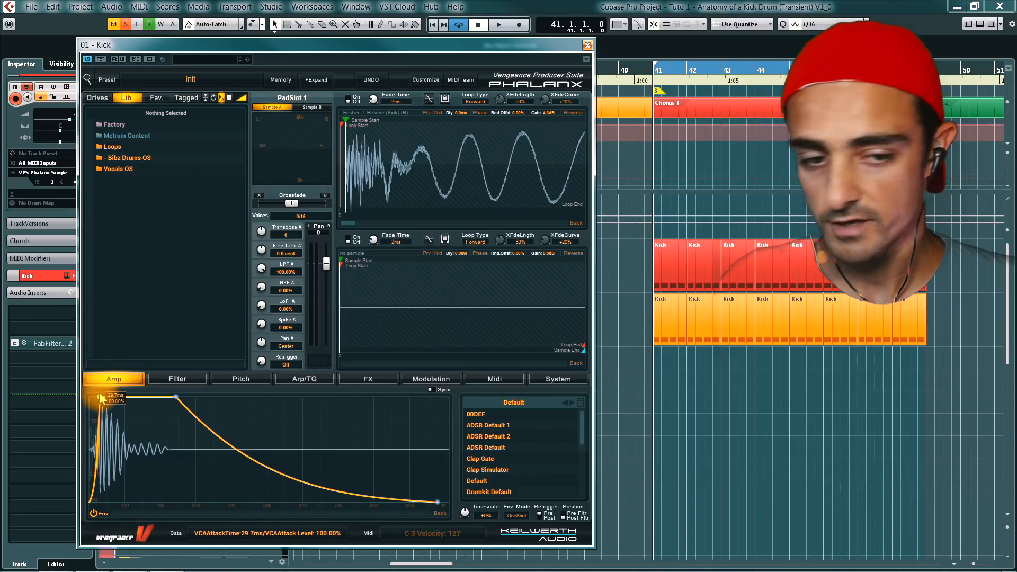
key("space")
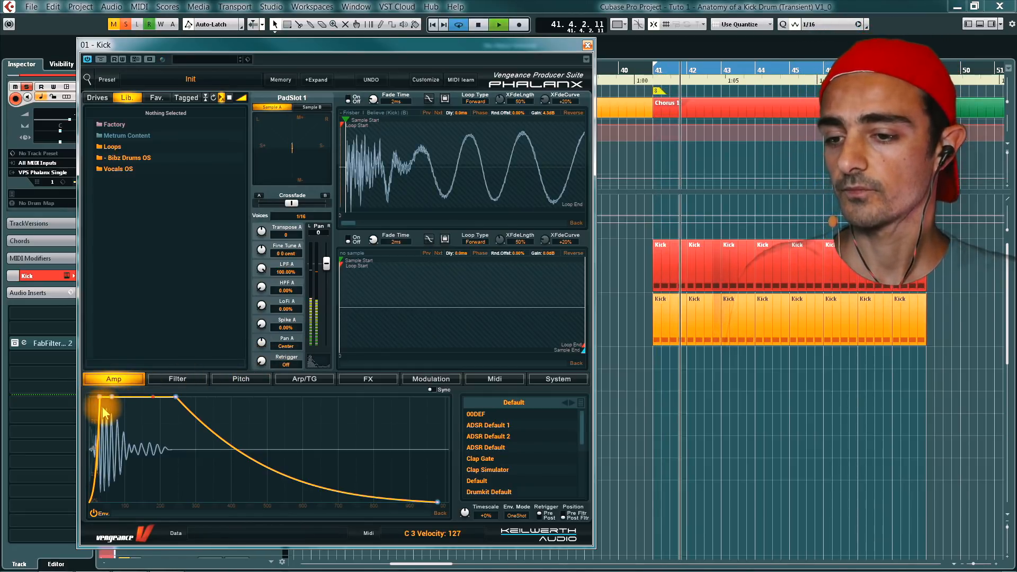
left_click(587, 45)
key("space")
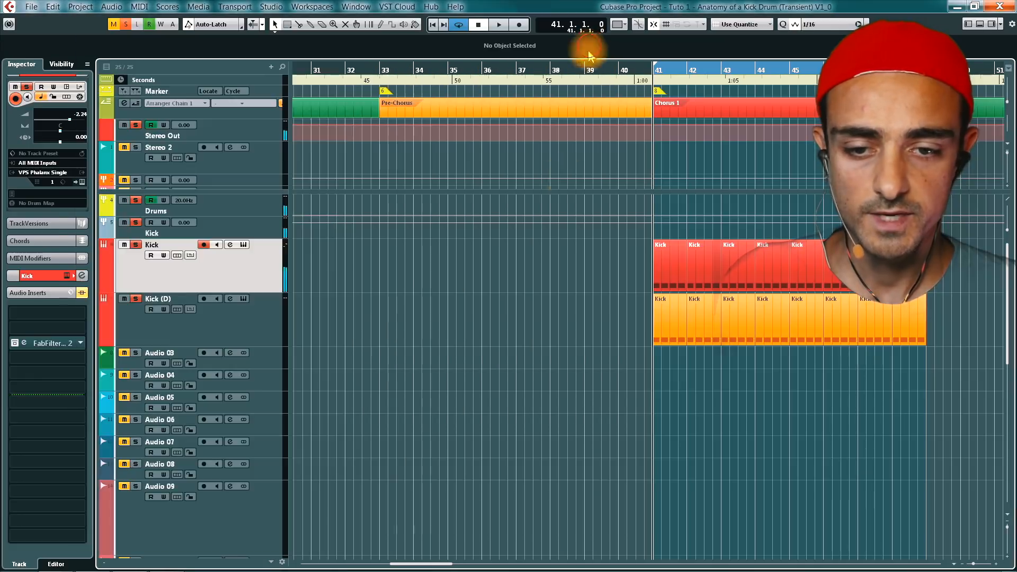
- Open the Kick (D) track's instrument and shape its amp envelope into a short decay with decay and sustain levels at zero
left_click(243, 325)
key("F11")
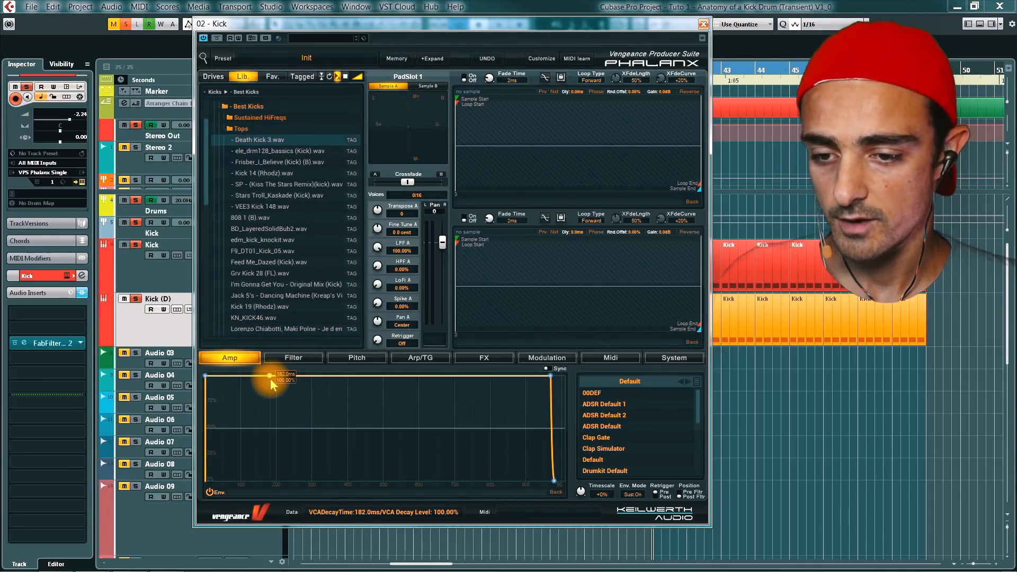
left_click_drag(269, 377, 250, 481)
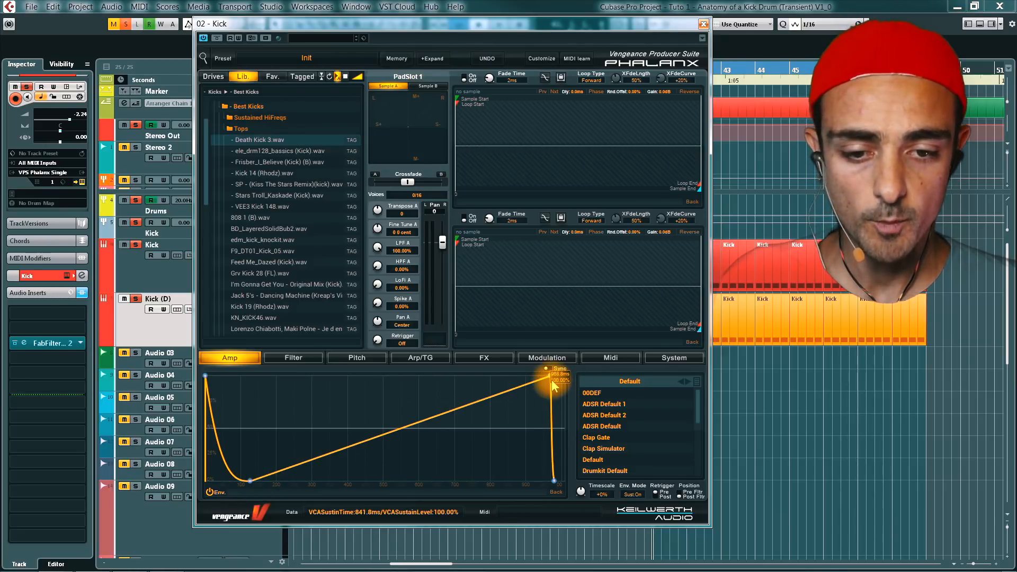
left_click_drag(552, 380, 485, 503)
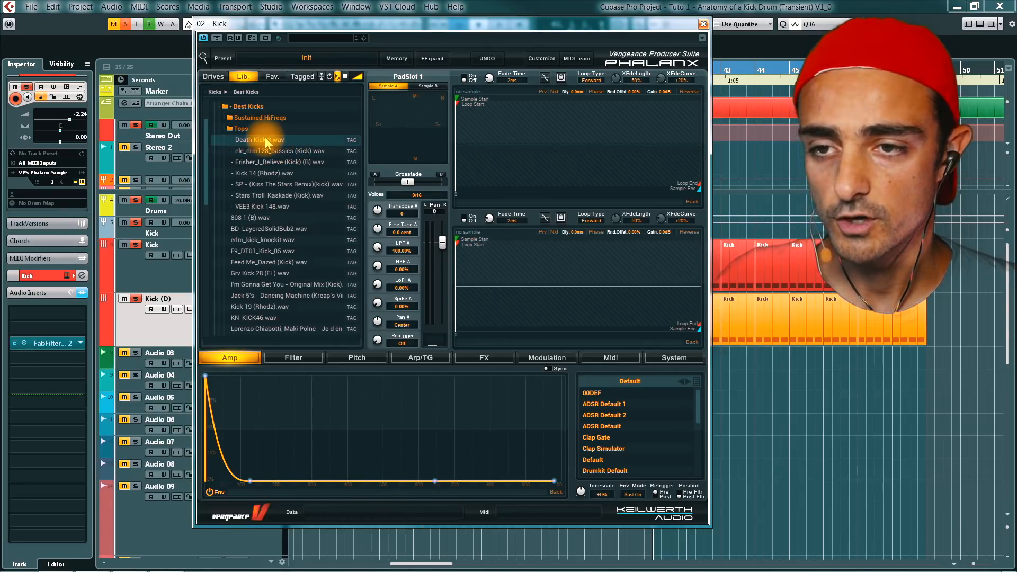
- Load Death Kick 3.wav into the sample A slot and advance two samples to Frisber_I_Believe (Kick) (B)
left_click_drag(267, 142, 527, 171)
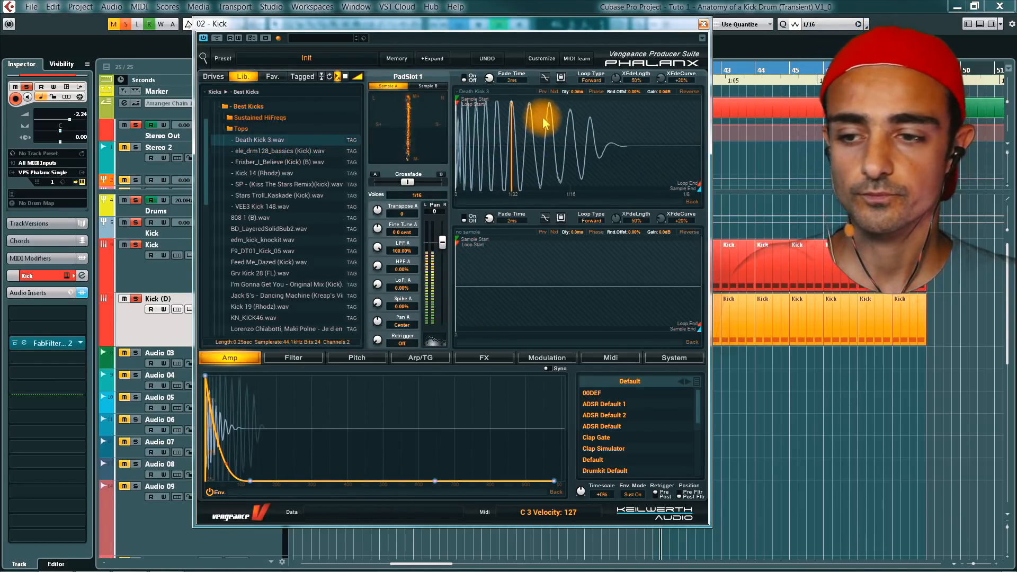
left_click(555, 91)
left_click(554, 91)
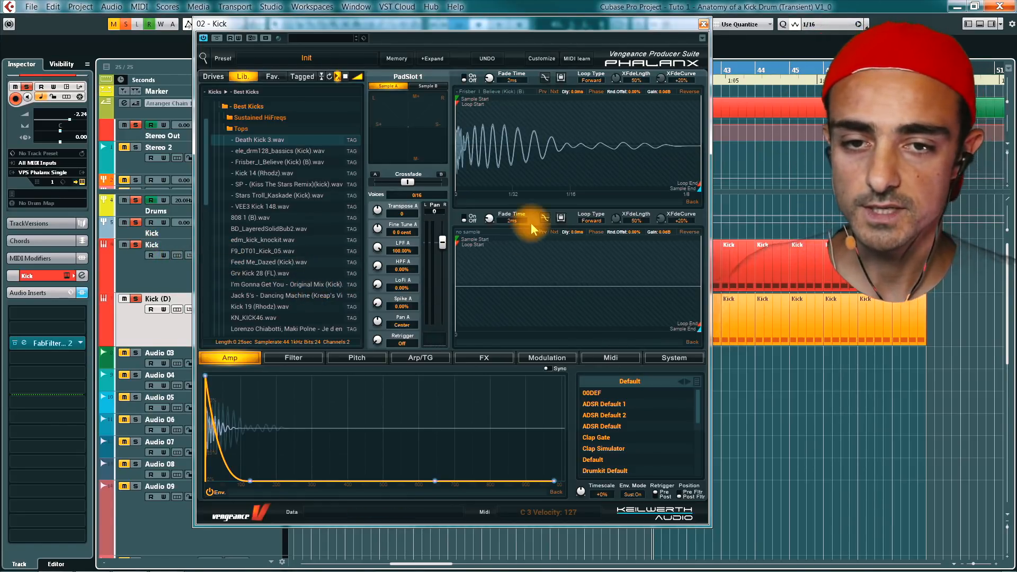
- Audition the neighbouring kick samples during playback and settle on Stars Troll_Kaskade (Kick)
key("space")
left_click(540, 92)
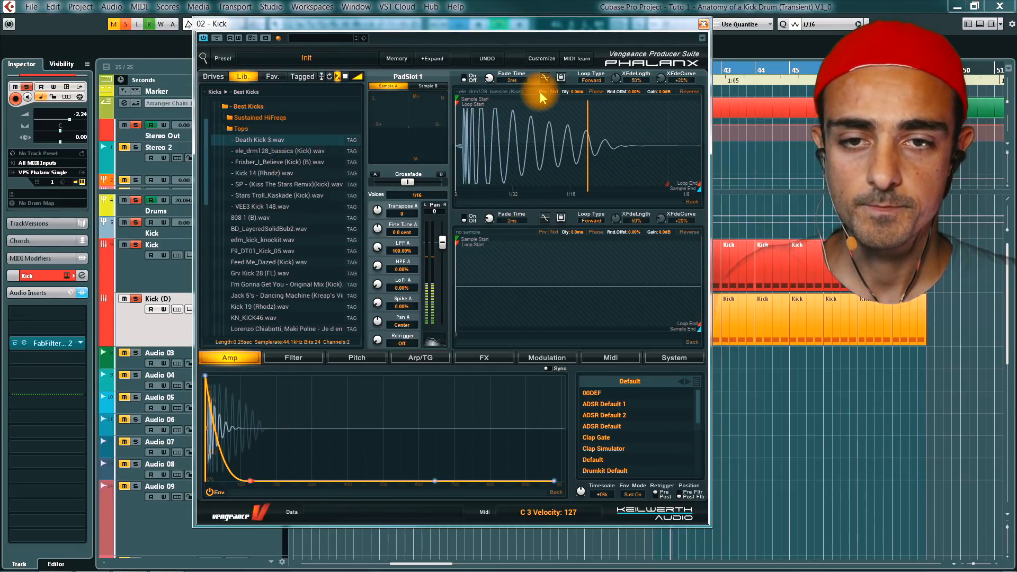
left_click(541, 92)
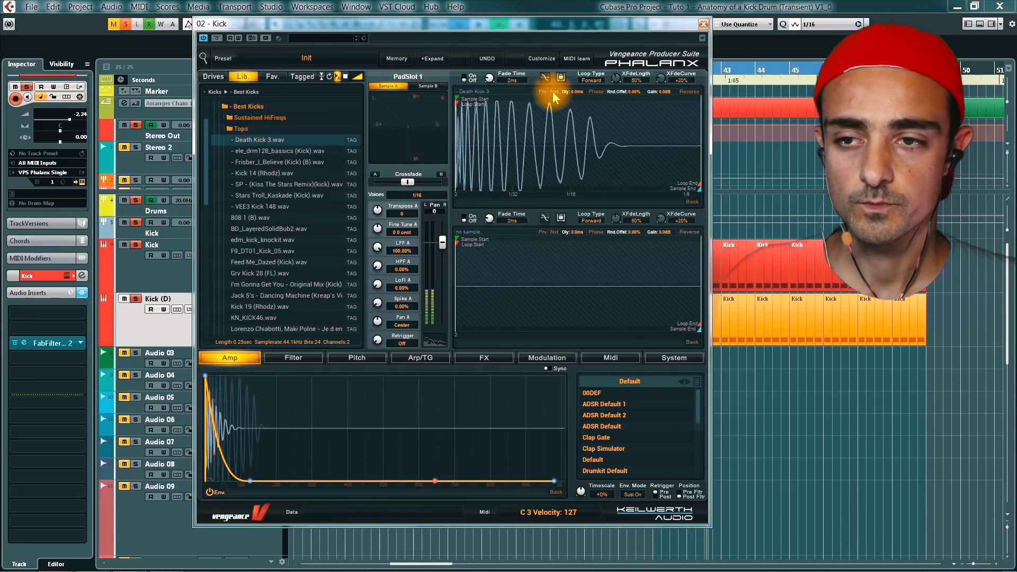
left_click(554, 93)
left_click(554, 92)
left_click(553, 92)
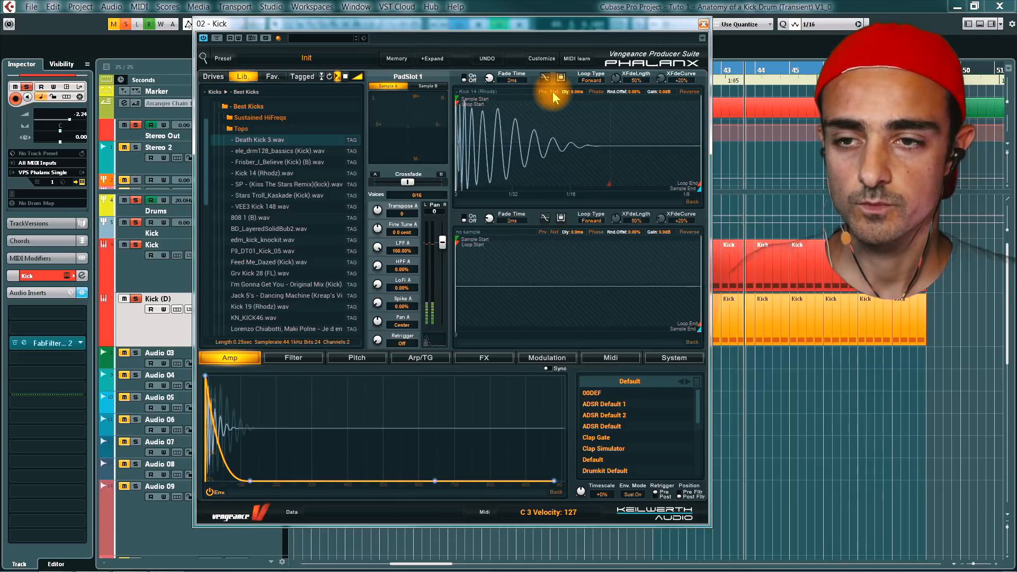
left_click(554, 93)
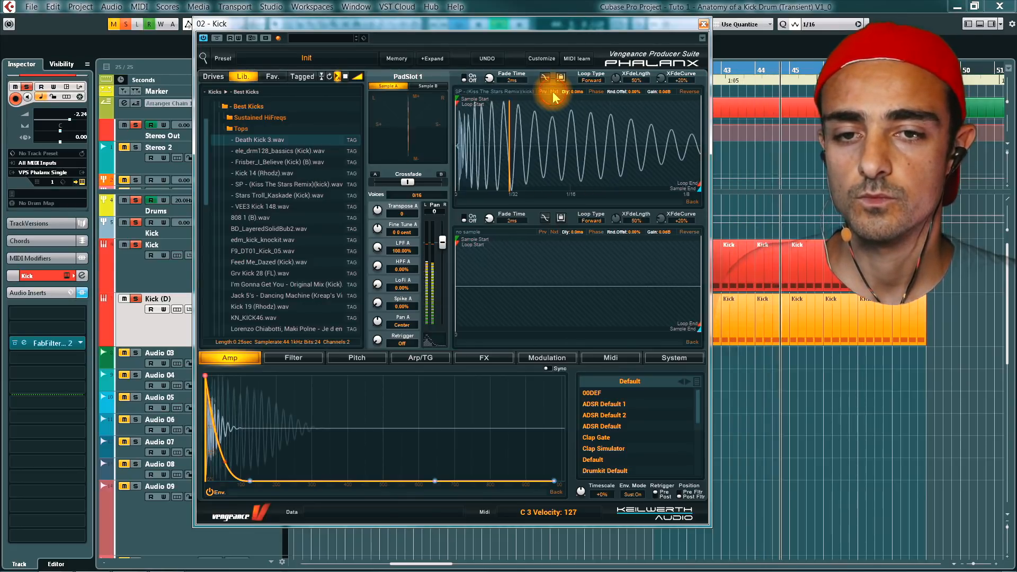
left_click(553, 92)
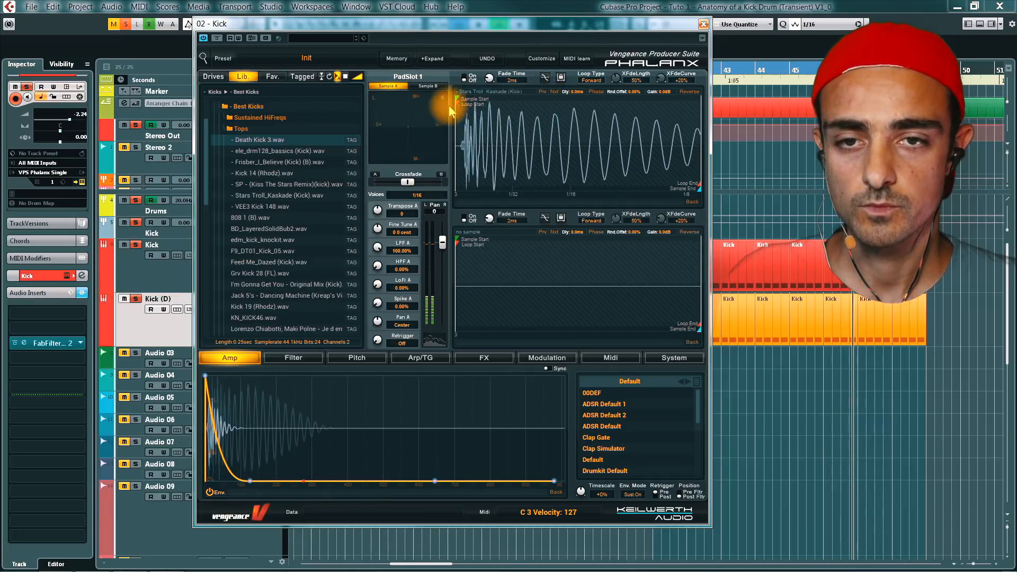
- Shift the Stars Troll_Kaskade sample start slightly into the waveform and lower the pad's volume
left_click_drag(457, 97, 457, 97)
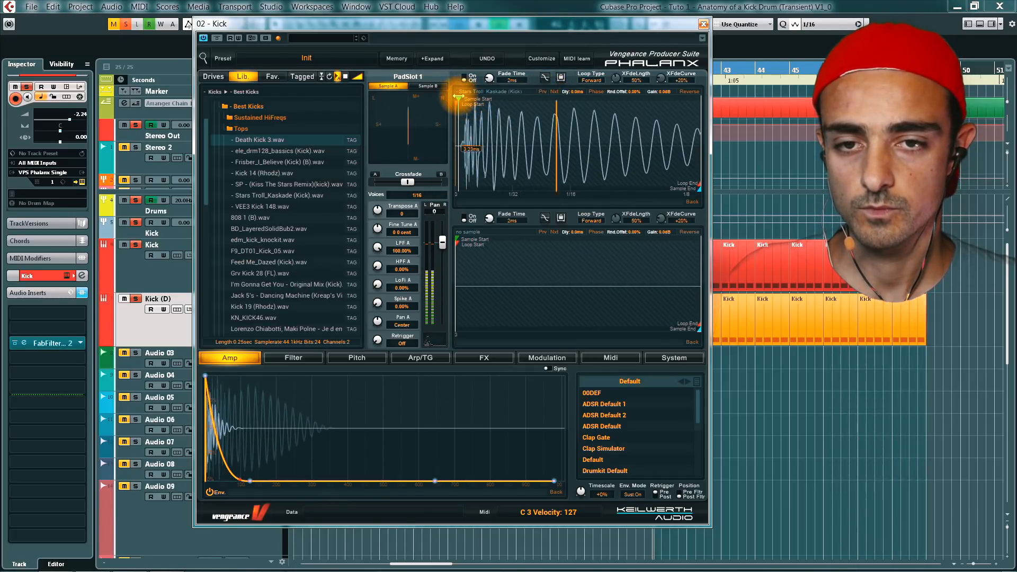
mouse_move(444, 238)
left_mouse_down()
mouse_move(447, 363)
mouse_move(444, 262)
left_mouse_up()
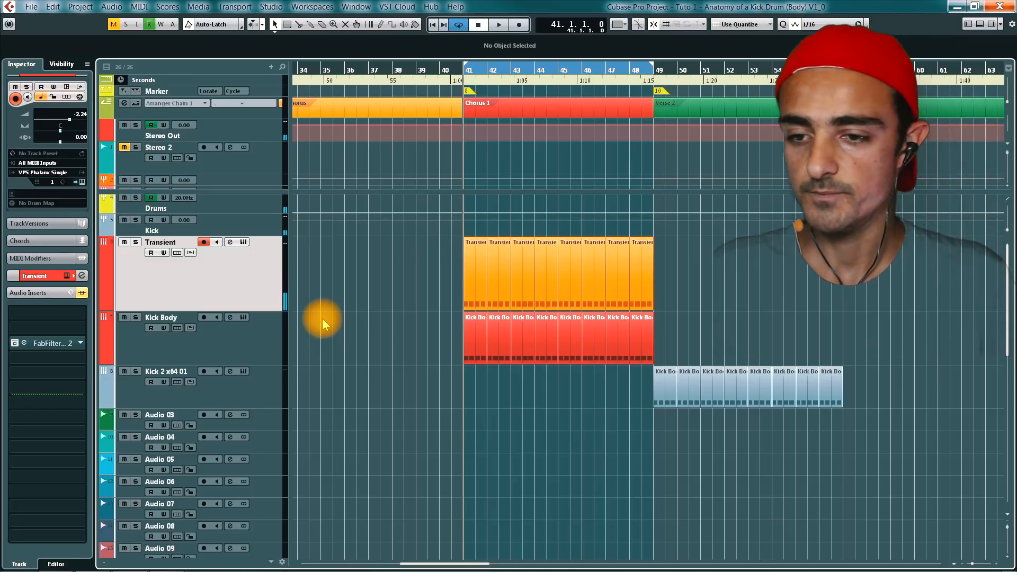
- Solo the Transient track, play it back briefly, and turn its solo off
left_click(274, 332)
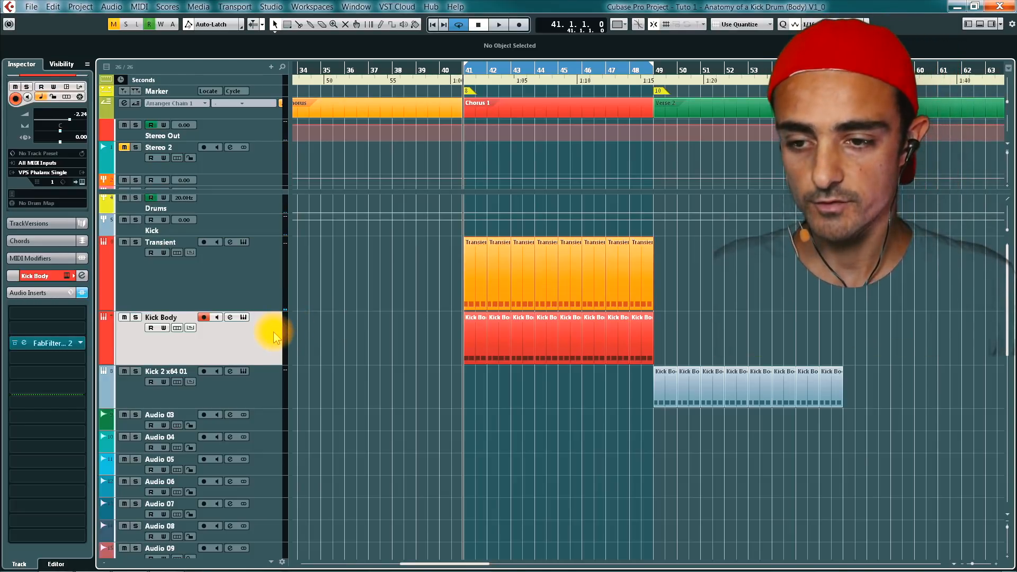
left_click(262, 288)
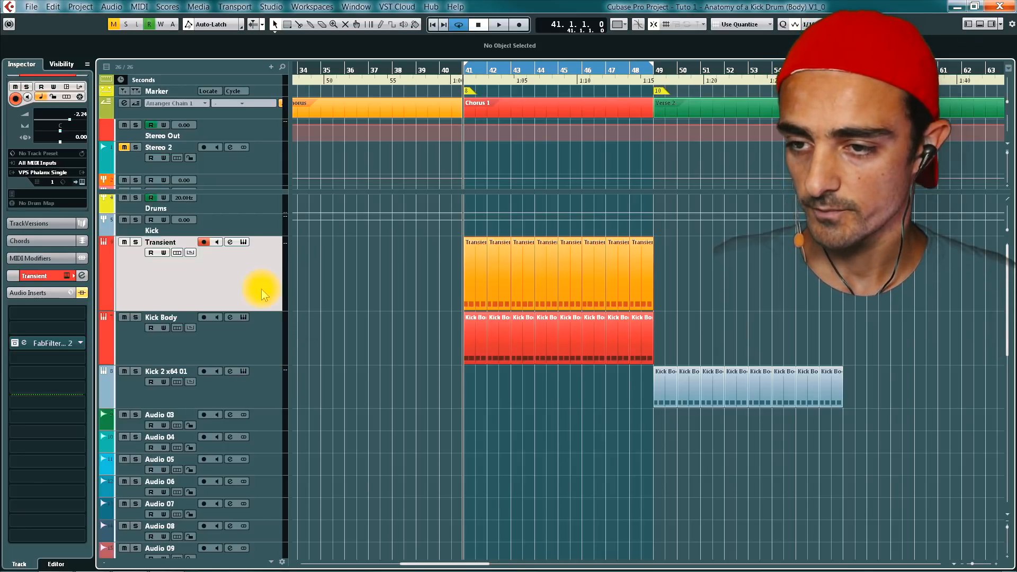
key("s")
key("space")
key("space")
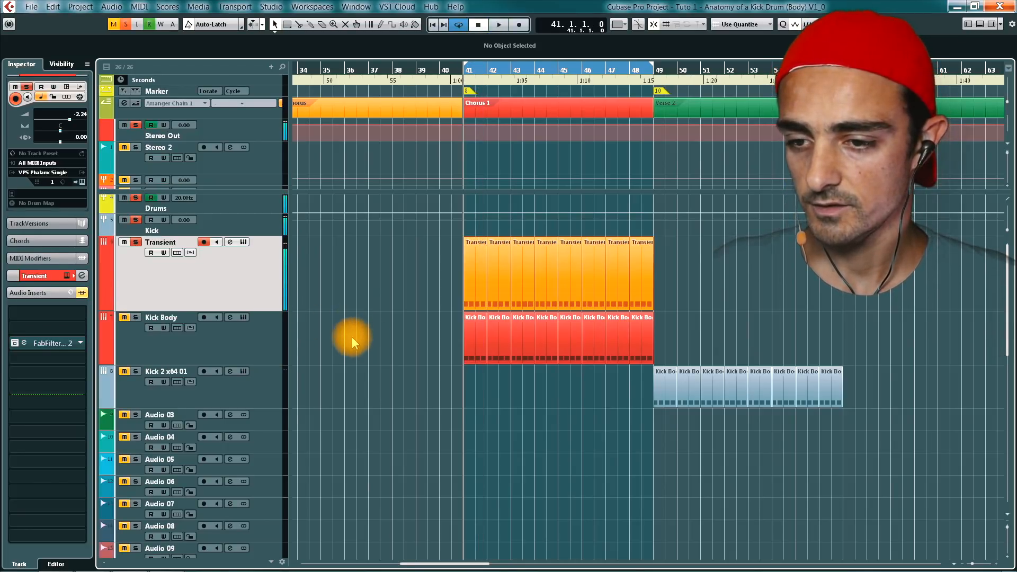
key("s")
left_click(197, 344)
key("e")
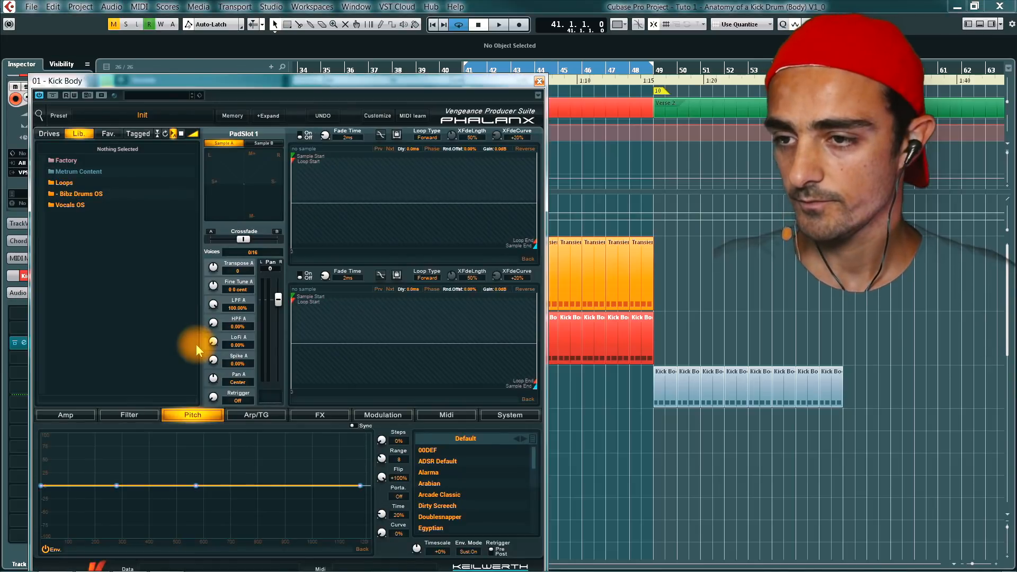
left_click_drag(226, 83, 311, 78)
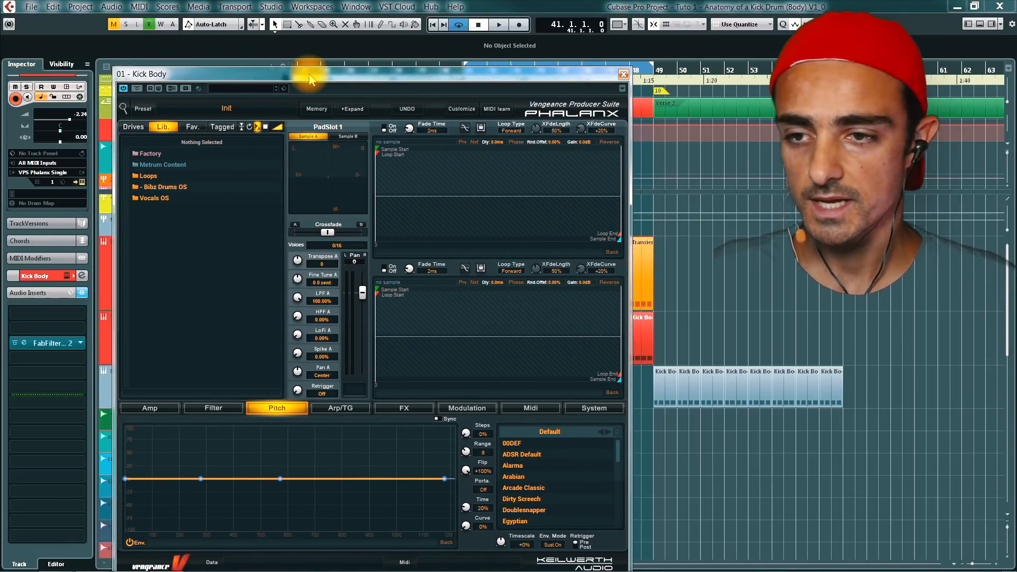
left_click(173, 187)
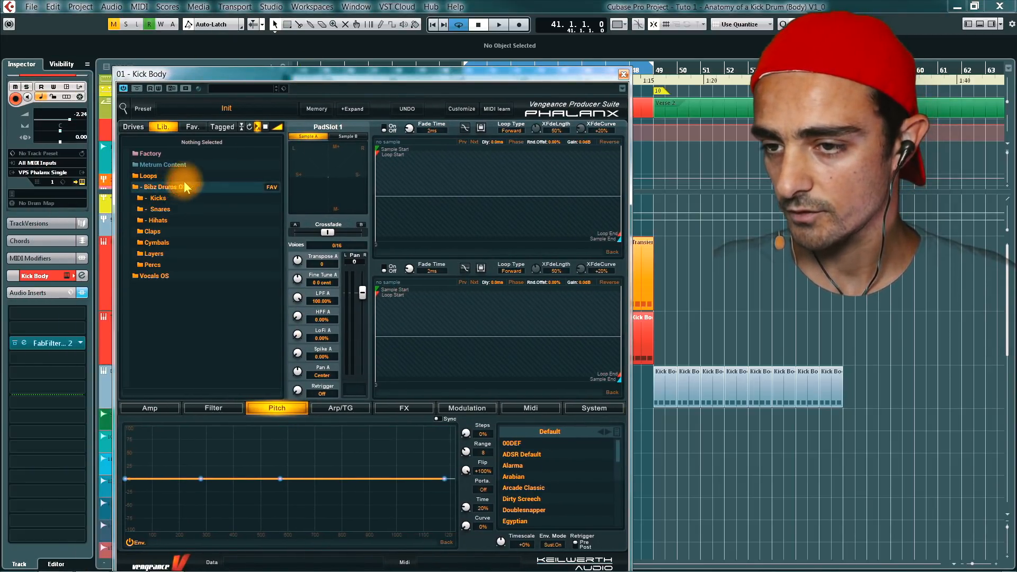
left_click(158, 198)
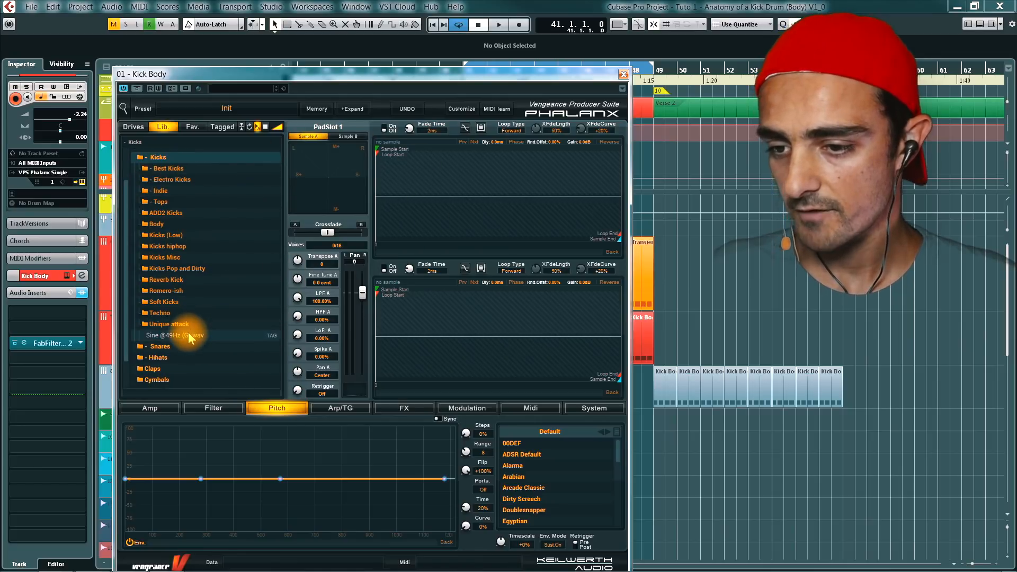
left_click_drag(186, 335, 454, 191)
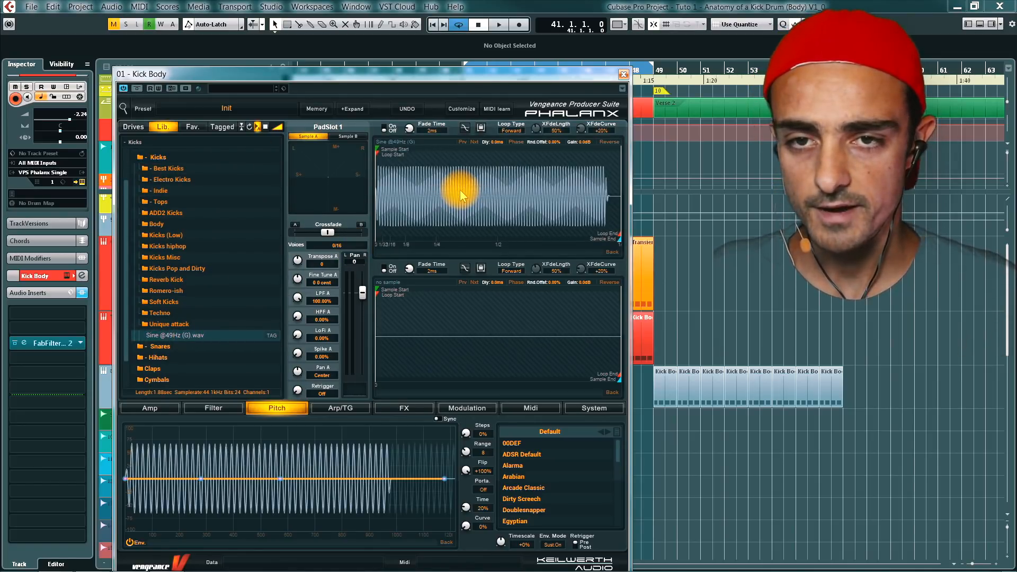
- Shape the sine's amp envelope into a short kick-like decay by shortening the sustain to zero and lowering the decay point during playback
left_click_drag(449, 74, 432, 45)
left_click(149, 378)
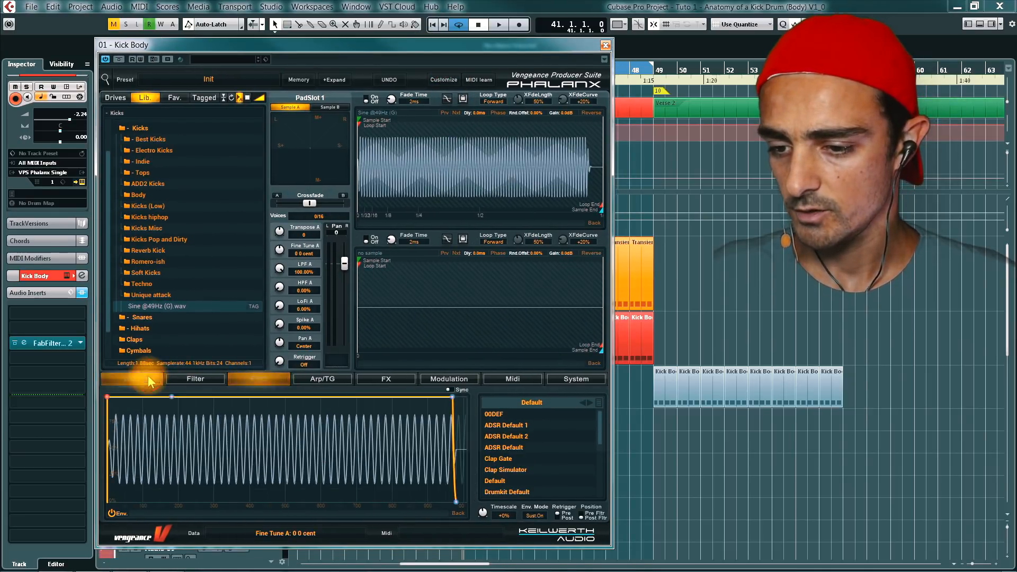
key("space")
left_click_drag(453, 400, 222, 512)
left_click_drag(176, 404, 152, 449)
key("space")
- Bend the pitch envelope downward during playback, placing its second point at about 205 ms and -46%
left_click(255, 379)
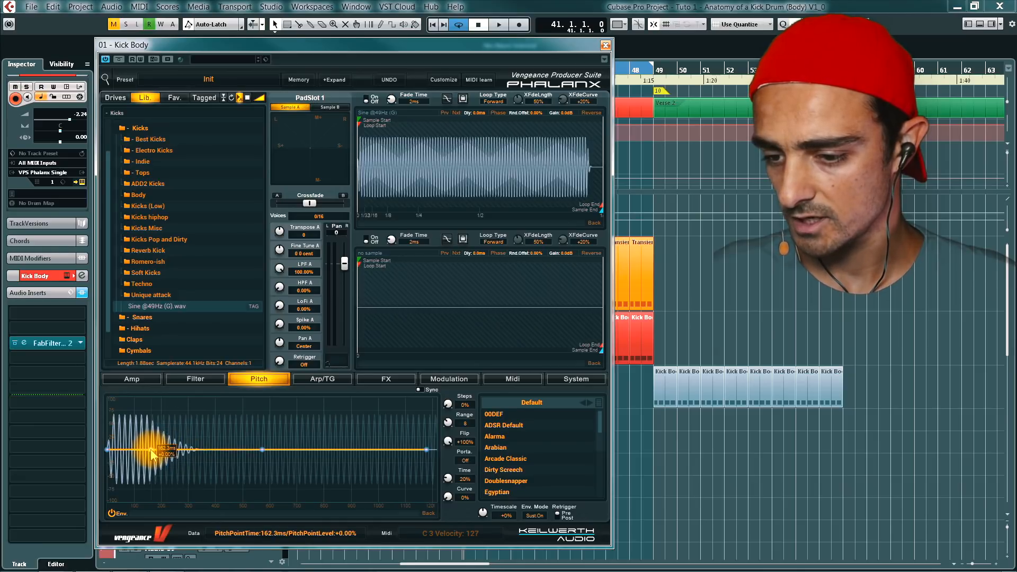
key("space")
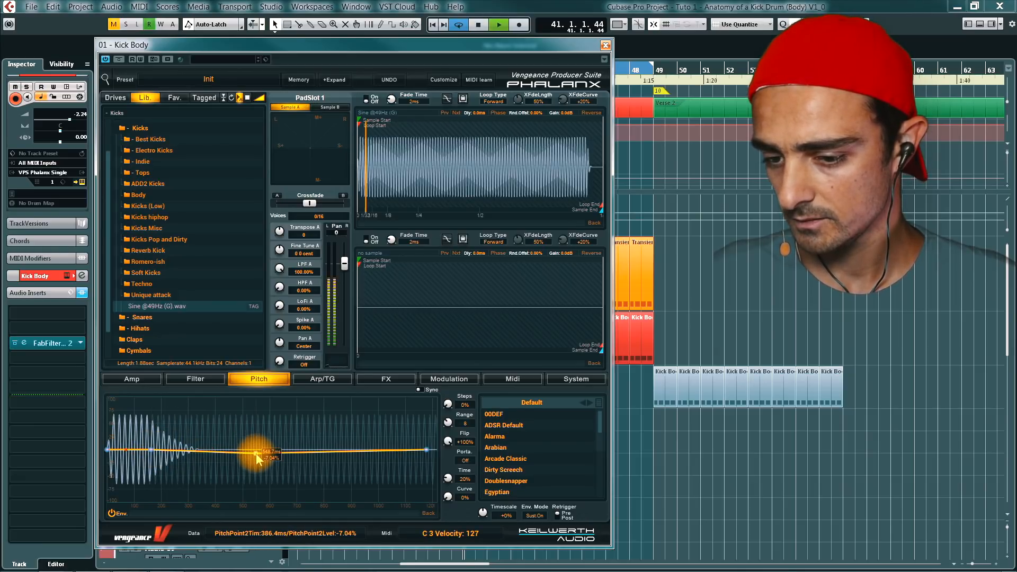
left_click_drag(256, 453, 206, 475)
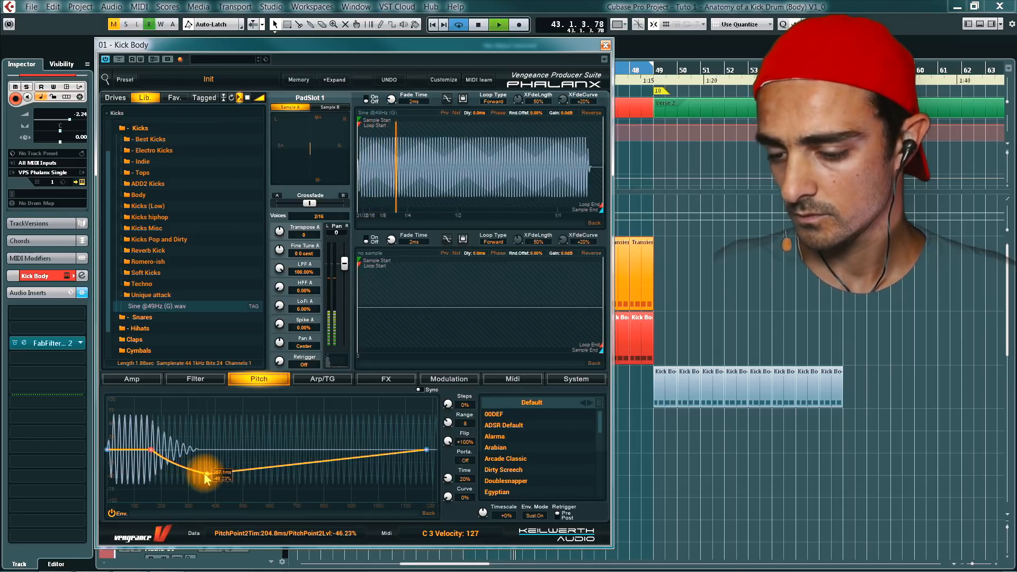
- Compare the kick body with the pitch envelope off and on, stop playback, and leave the envelope disabled
left_click(113, 512)
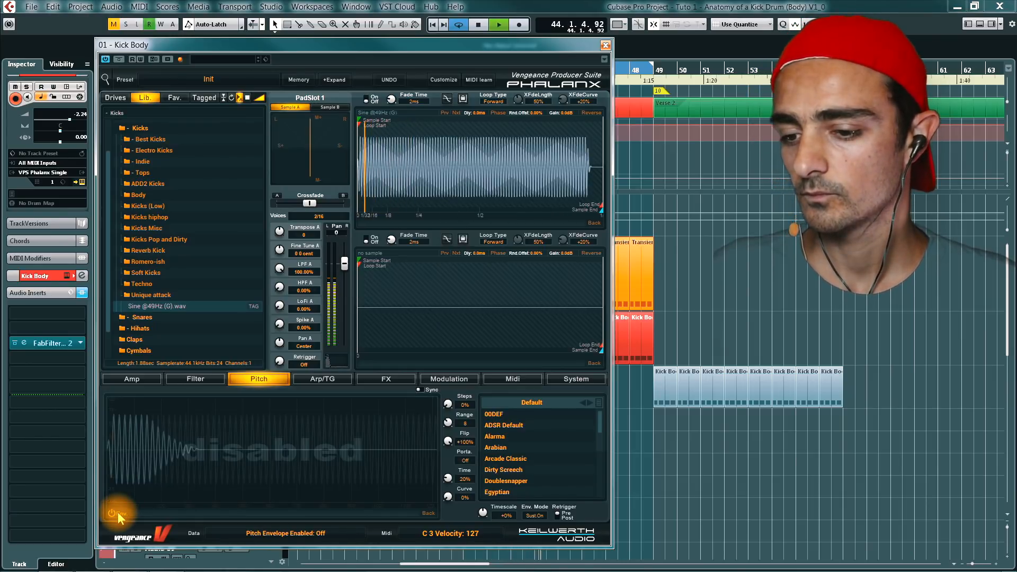
left_click(116, 512)
mouse_move(167, 476)
left_mouse_down()
mouse_move(171, 468)
mouse_move(174, 475)
left_mouse_up()
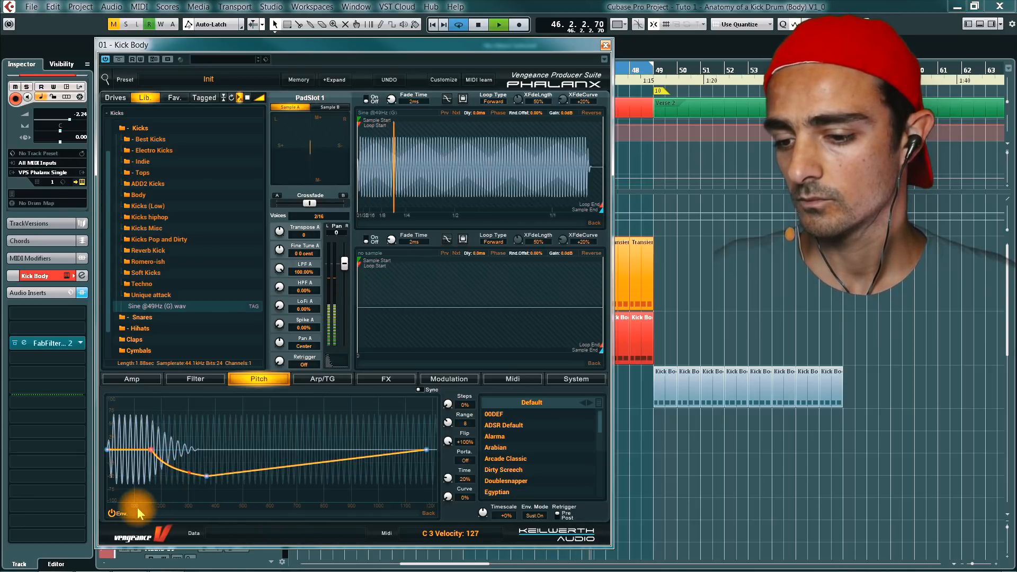
key("space")
left_click(118, 514)
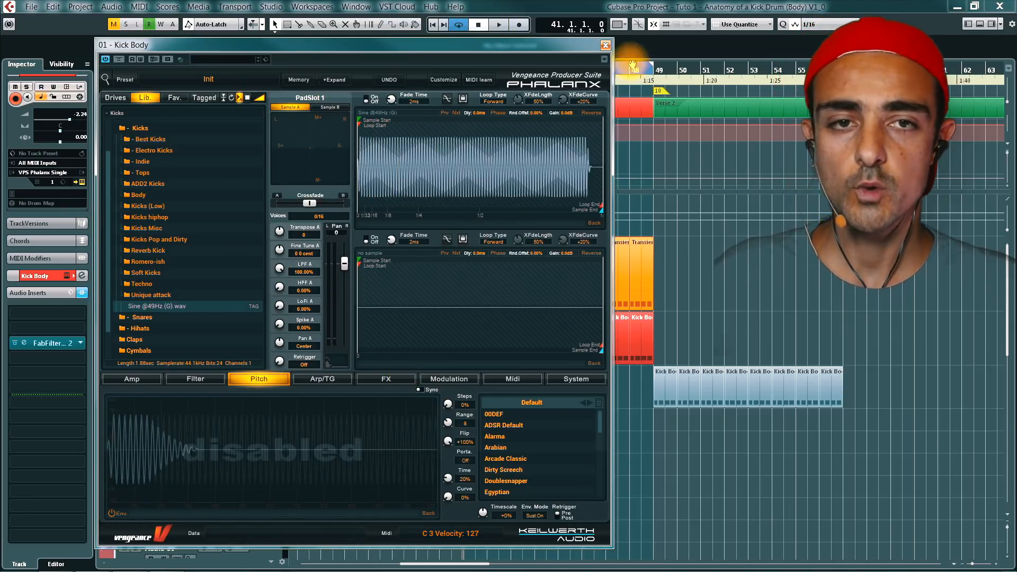
- Close the Kick Body instrument, cue playback at bar 49 and open the Kick 2 instrument on the Kick 2 x64 01 track
left_click(606, 46)
left_click(245, 391)
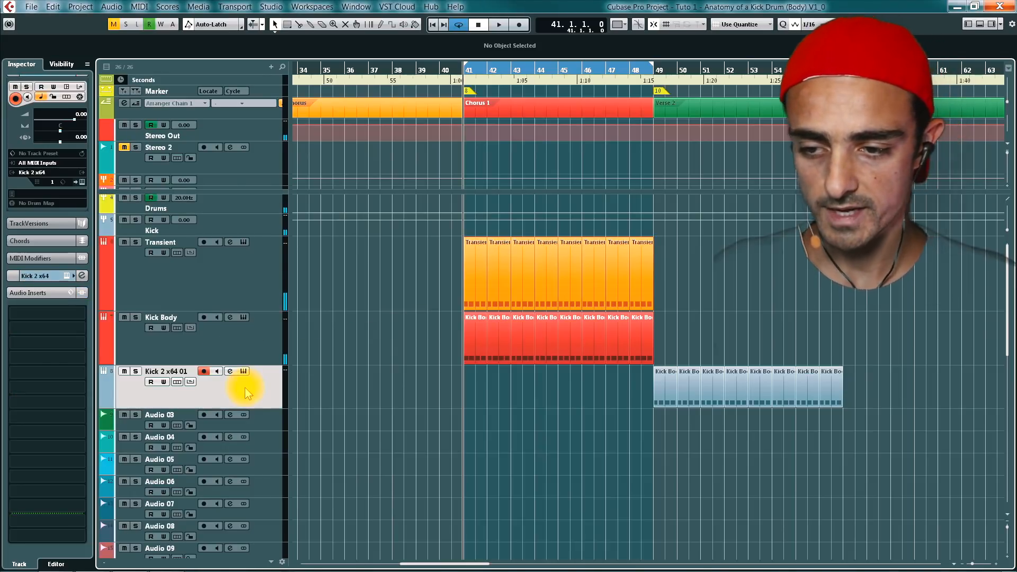
key("KP_2")
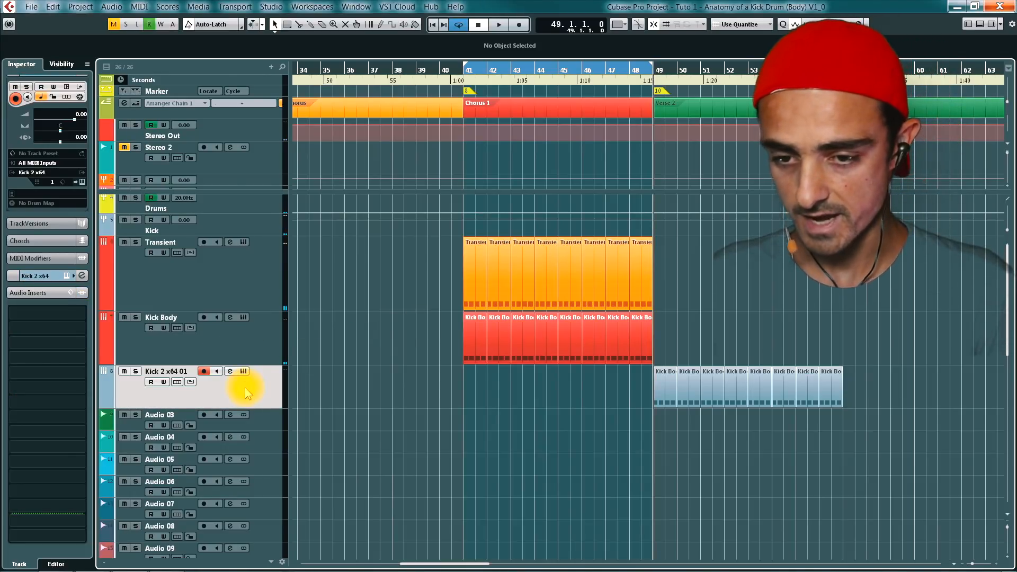
key("alt+shift+i")
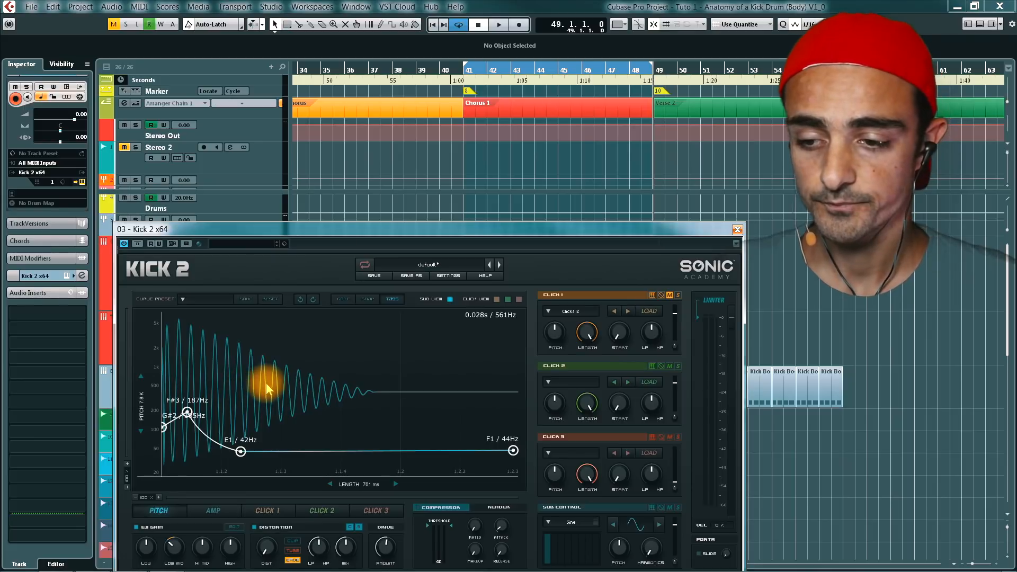
- Reshape Kick 2's pitch curve during playback, lowering the second point to about 139 Hz and the third to about 41 Hz
key("space")
left_click_drag(241, 452, 239, 452)
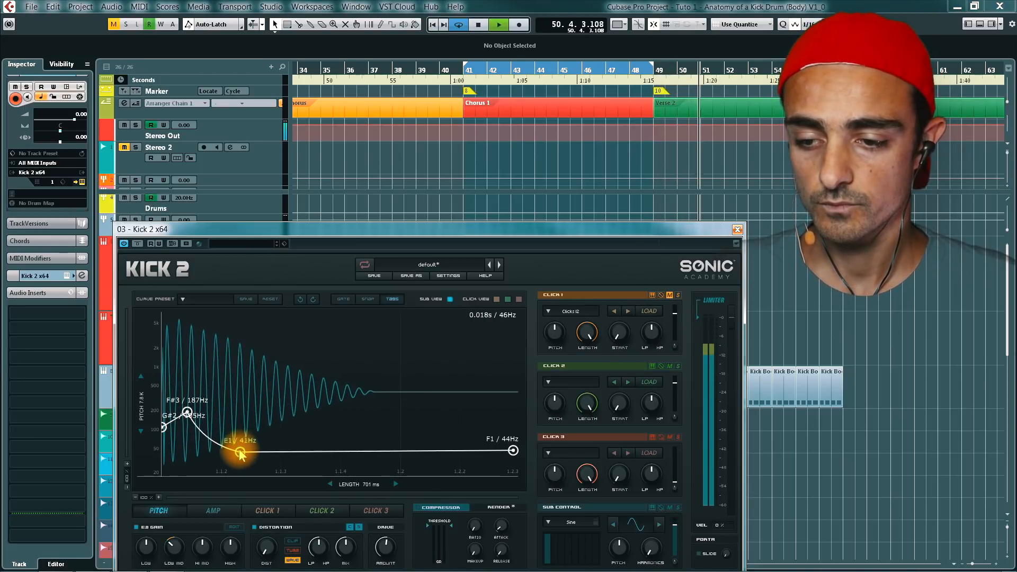
left_click_drag(187, 412, 180, 421)
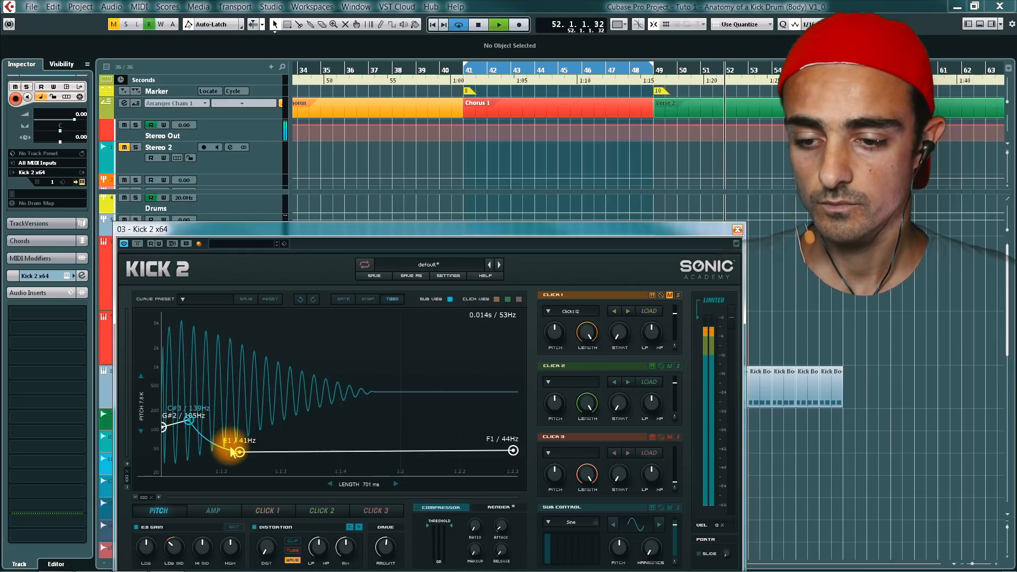
left_click_drag(239, 452, 240, 452)
key("space")
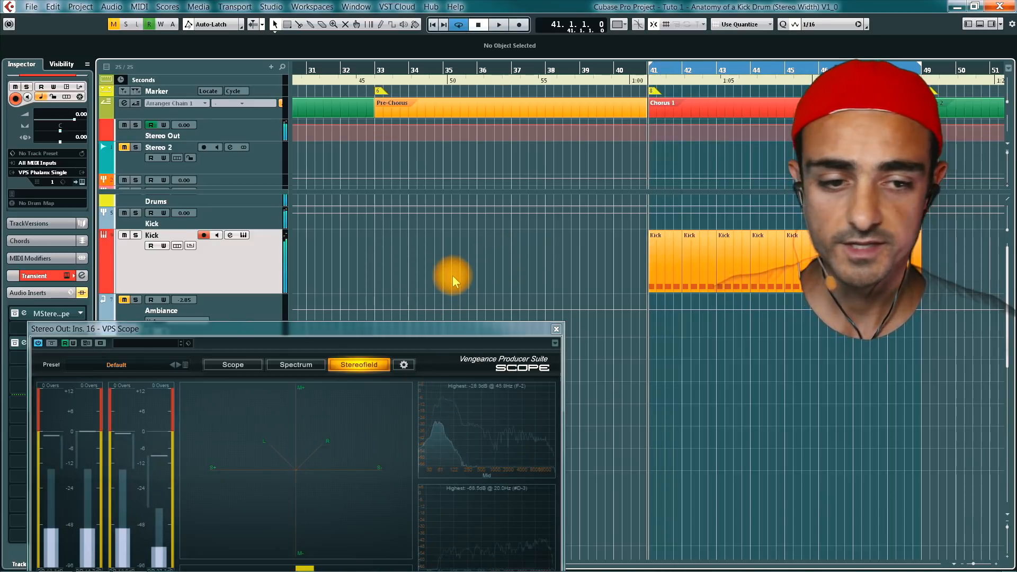
- Play the kick and examine its stereo field in VPS Scope, moving the scope window down after stopping
key("space")
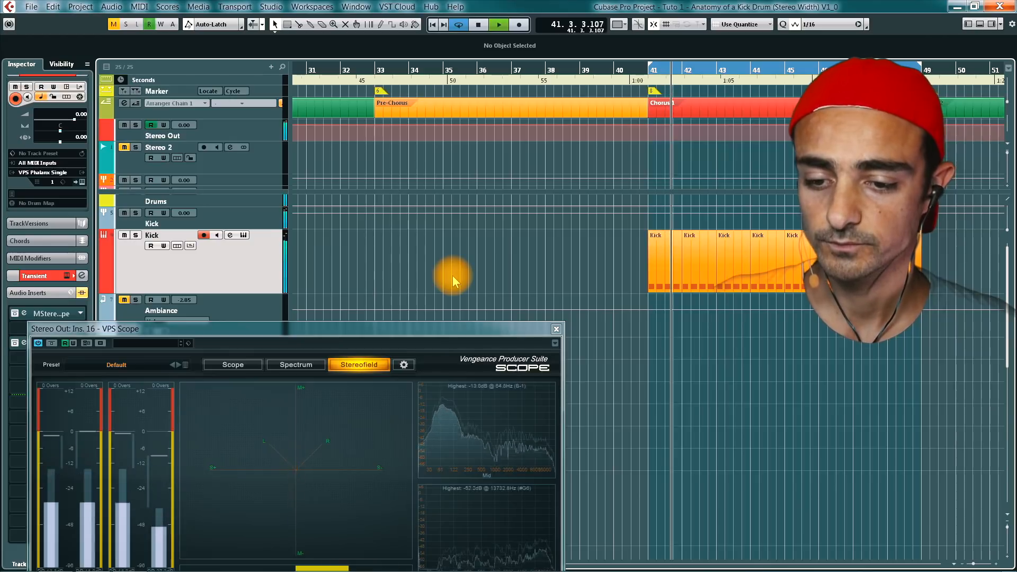
key("space")
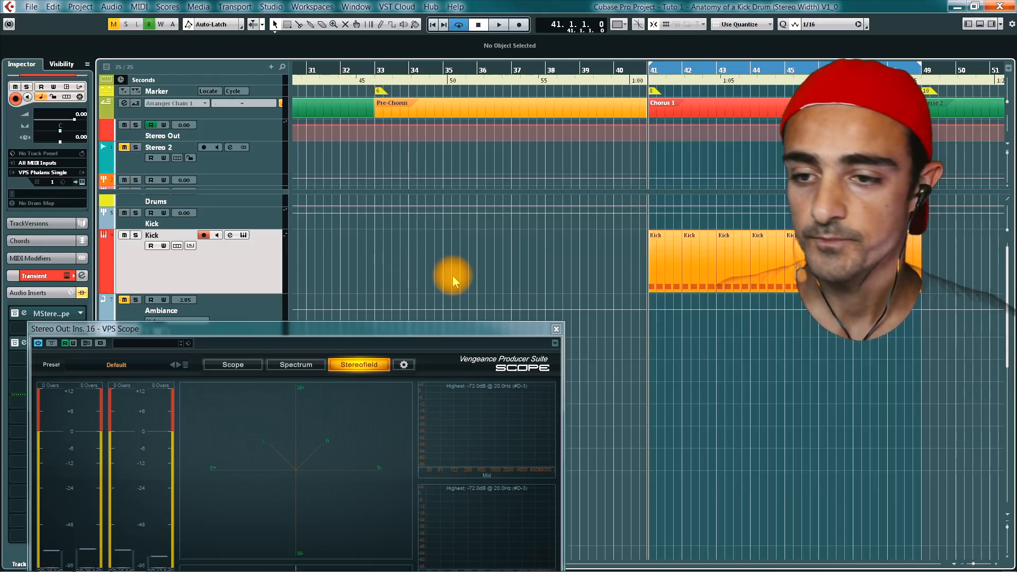
left_click_drag(386, 327, 396, 348)
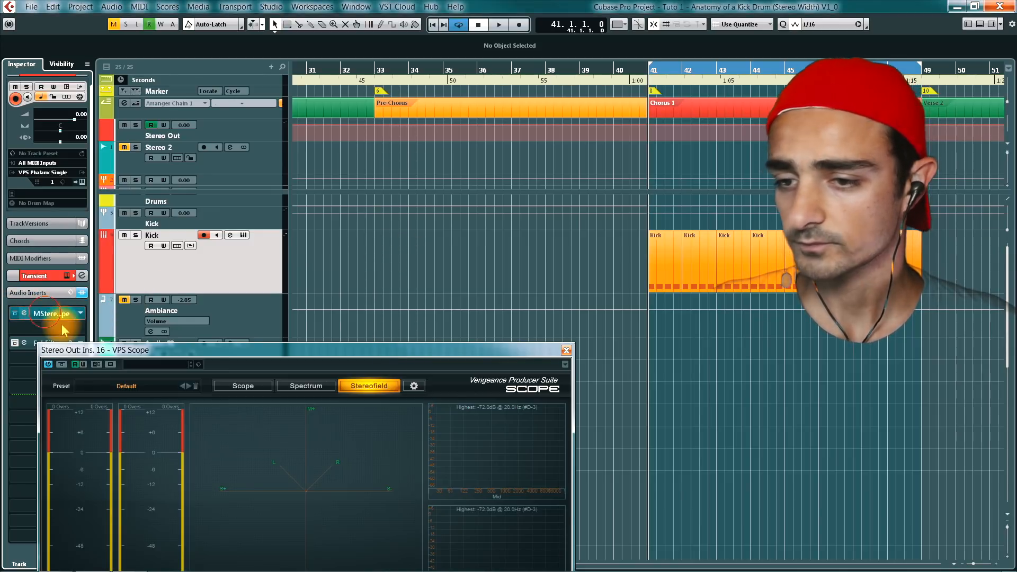
- Open the MStereoScope insert on the Kick track and place its window above VPS Scope
left_click(25, 314)
left_click_drag(193, 109, 223, 127)
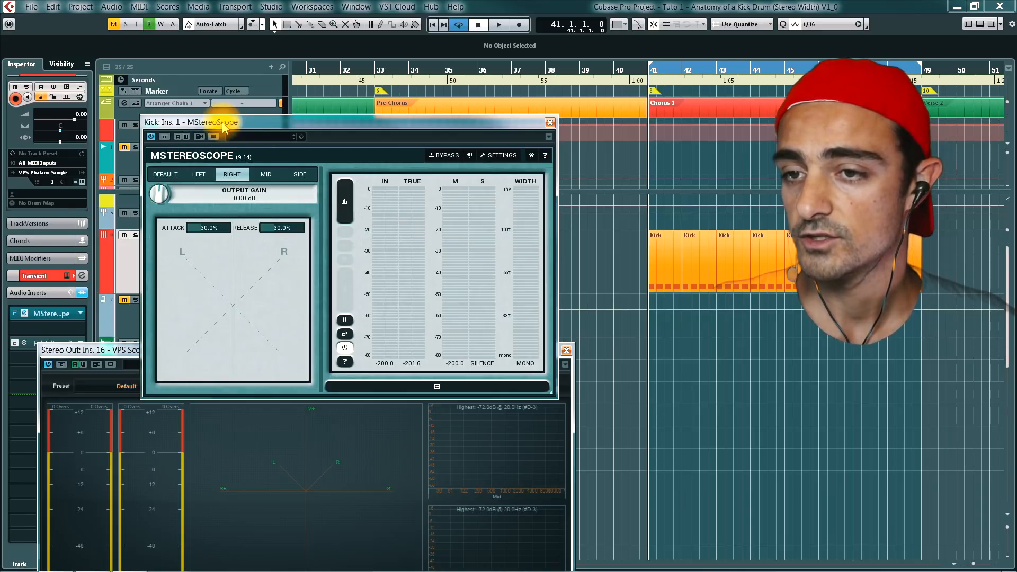
left_click_drag(223, 125, 227, 151)
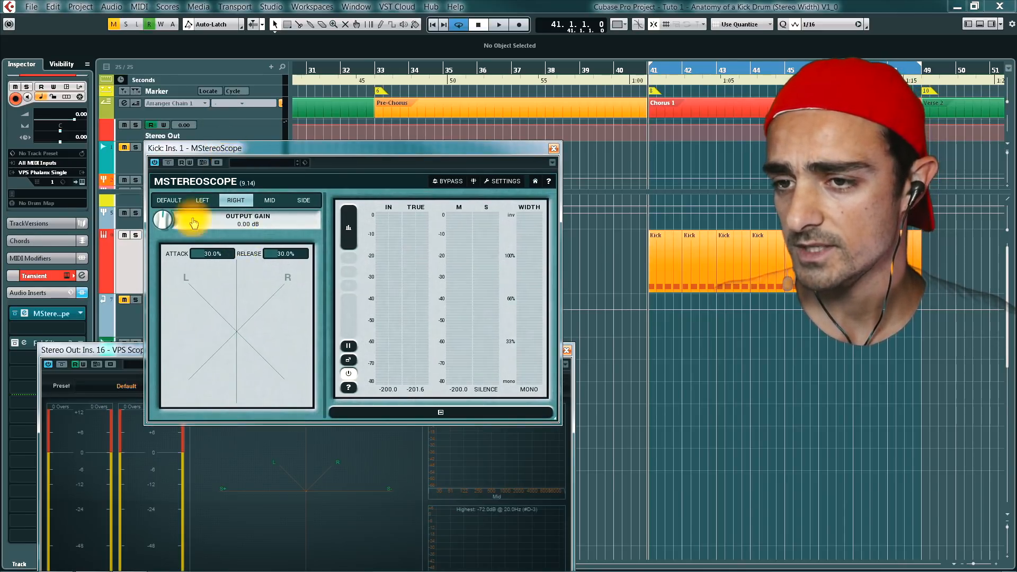
left_click_drag(289, 149, 306, 159)
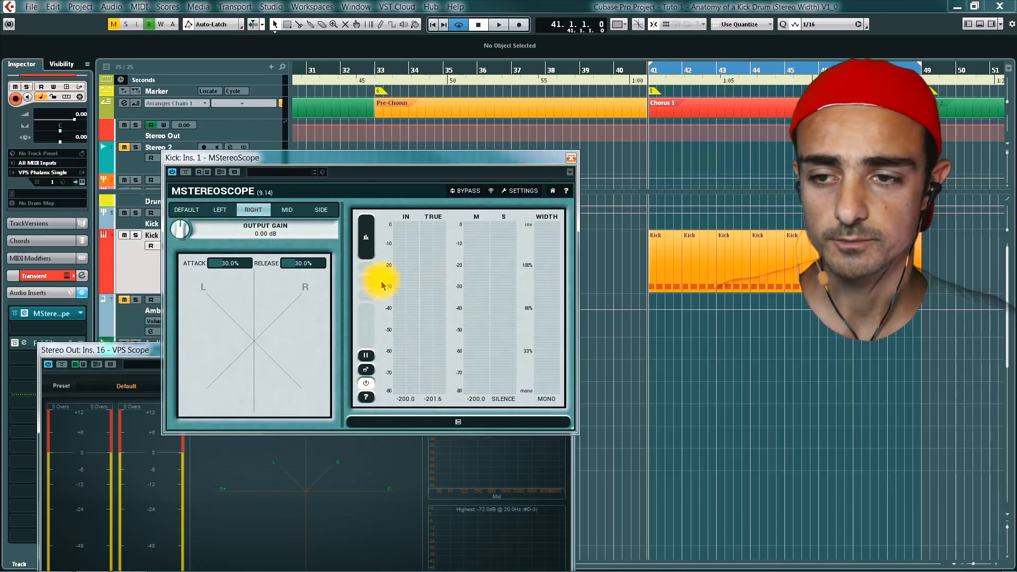
- Compare MStereoScope's Default, Left and Right presets on the playing kick, with VPS Scope in view, and close the plug-in
key("space")
left_click(186, 210)
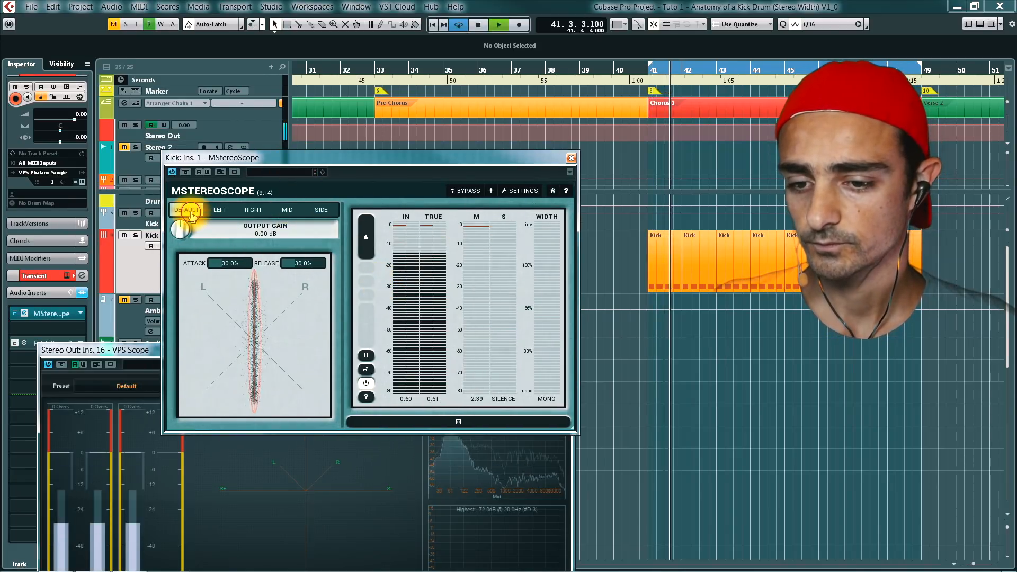
left_click_drag(139, 352, 133, 376)
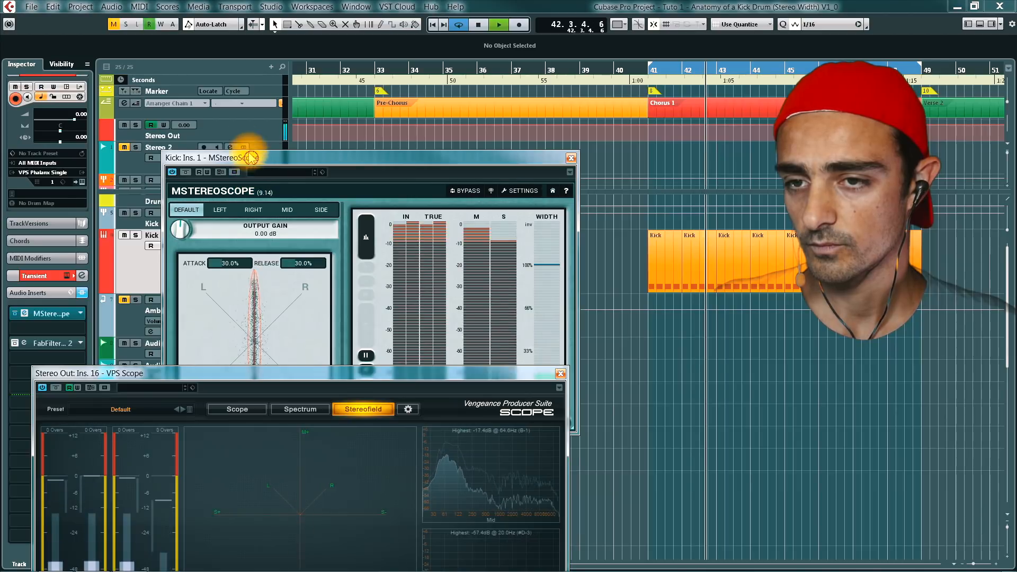
left_click_drag(247, 161, 219, 118)
left_click(191, 166)
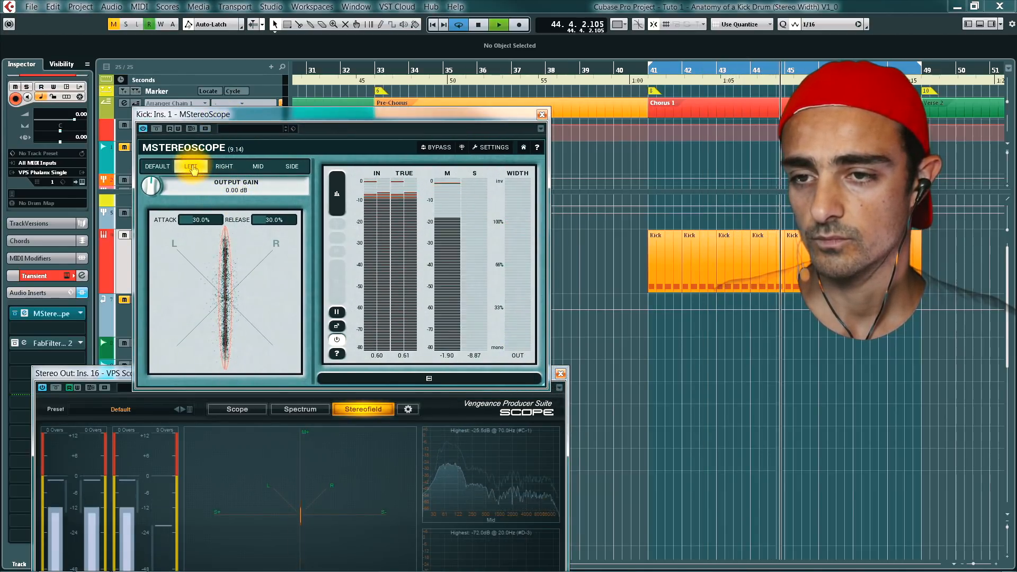
left_click(222, 167)
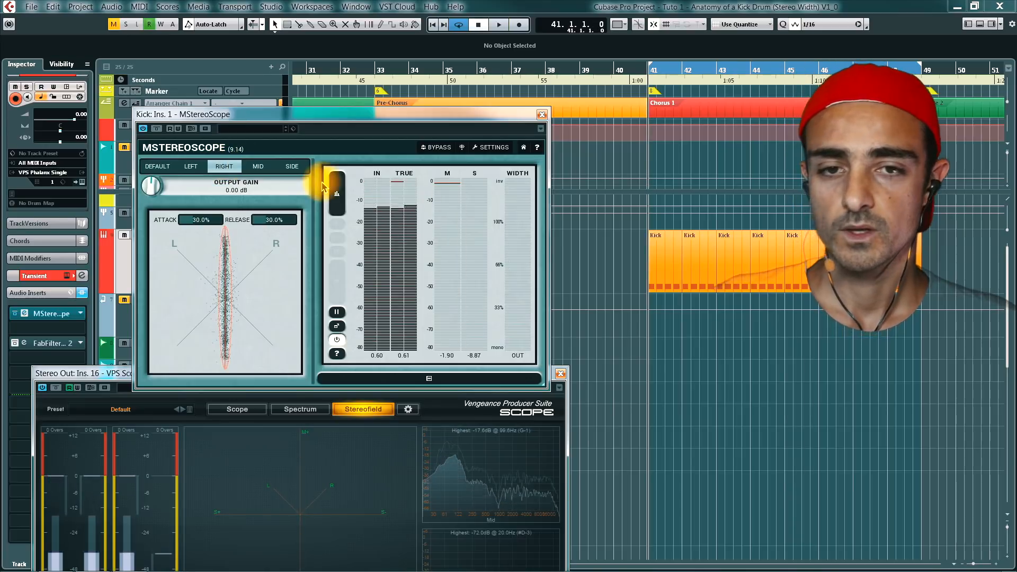
key("space")
left_click(542, 115)
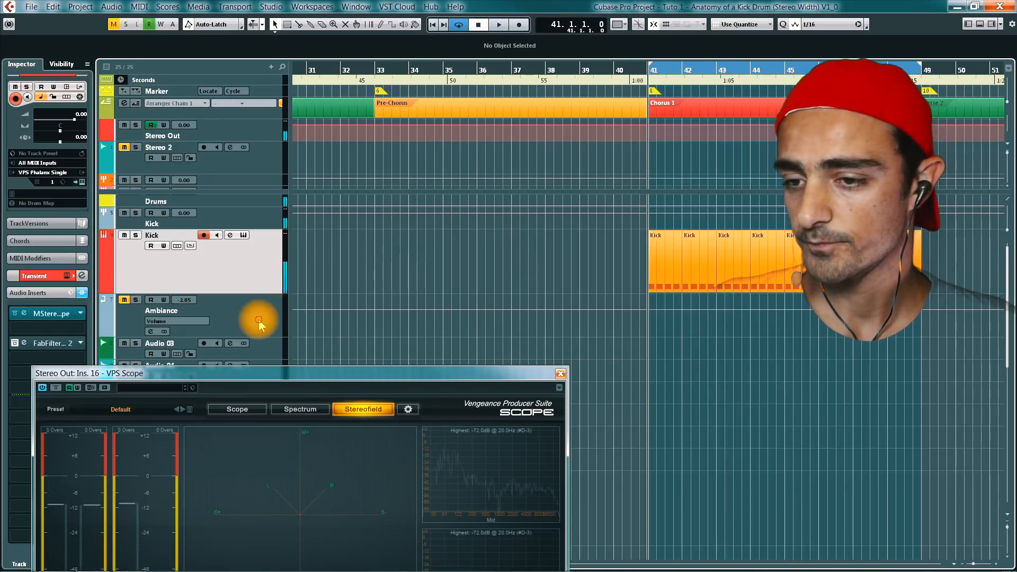
- Unmute the Ambiance track and open its TrueVerb insert
left_click(161, 306)
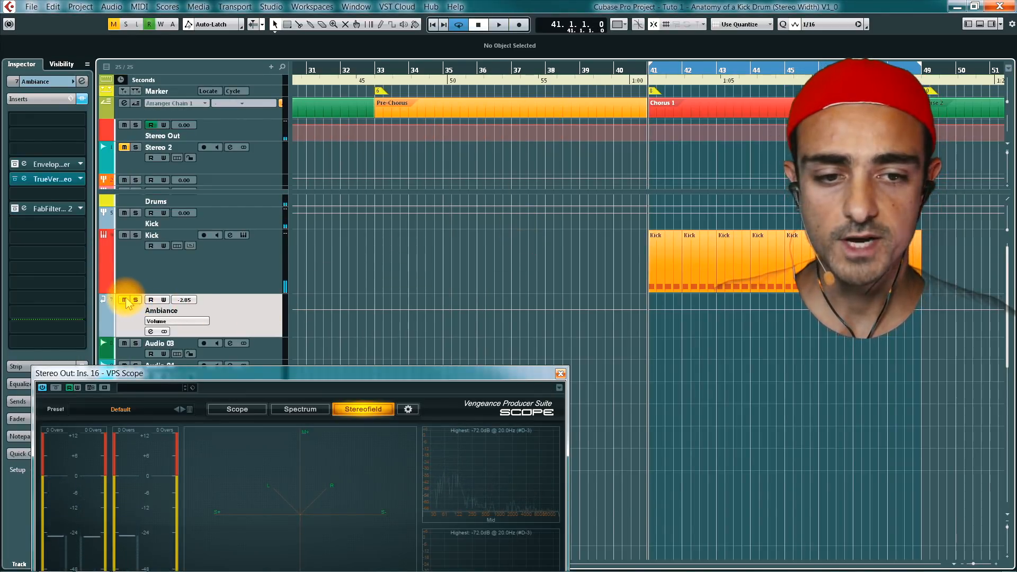
left_click(56, 179)
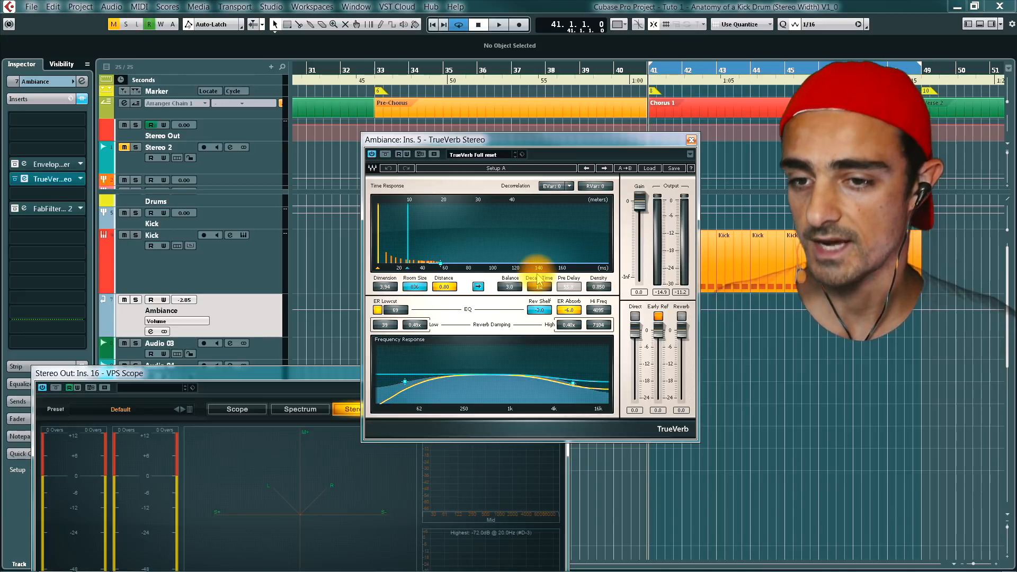
- Open the Kick channel settings, lower the channel fader to −∞ and listen to the Ambiance reverb alone
left_click(271, 281)
key("e")
key("space")
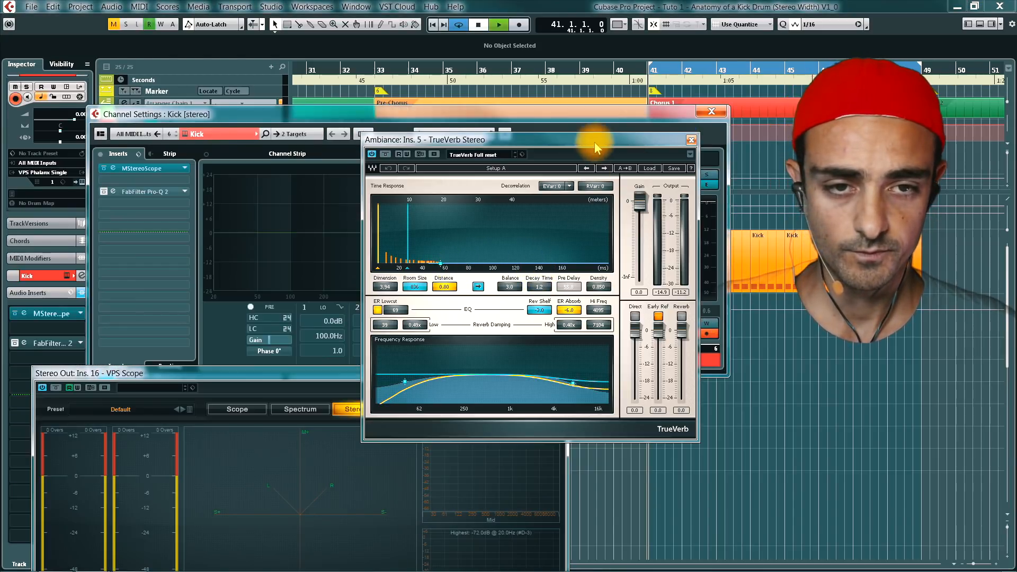
left_click_drag(596, 147, 392, 164)
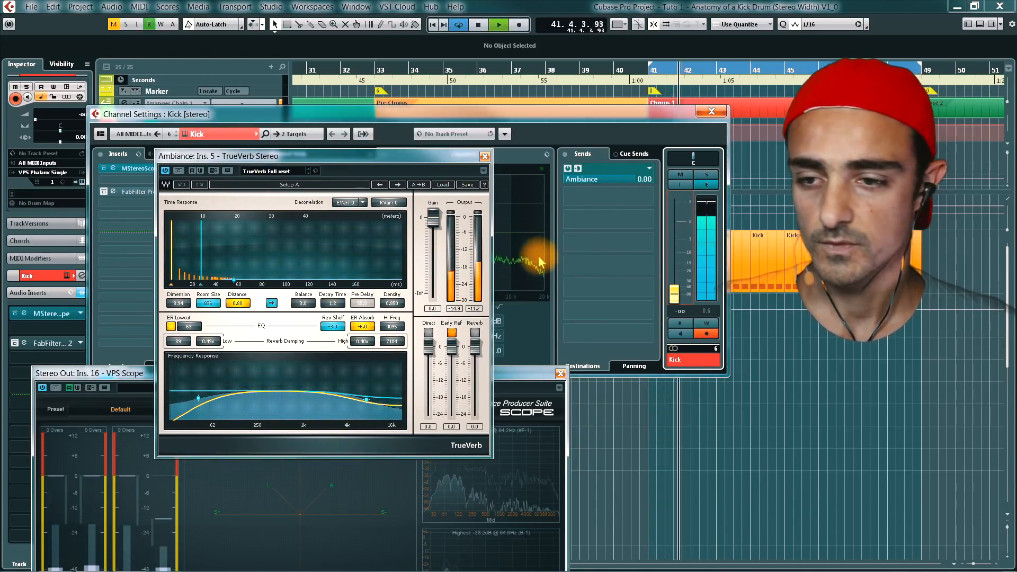
key("space")
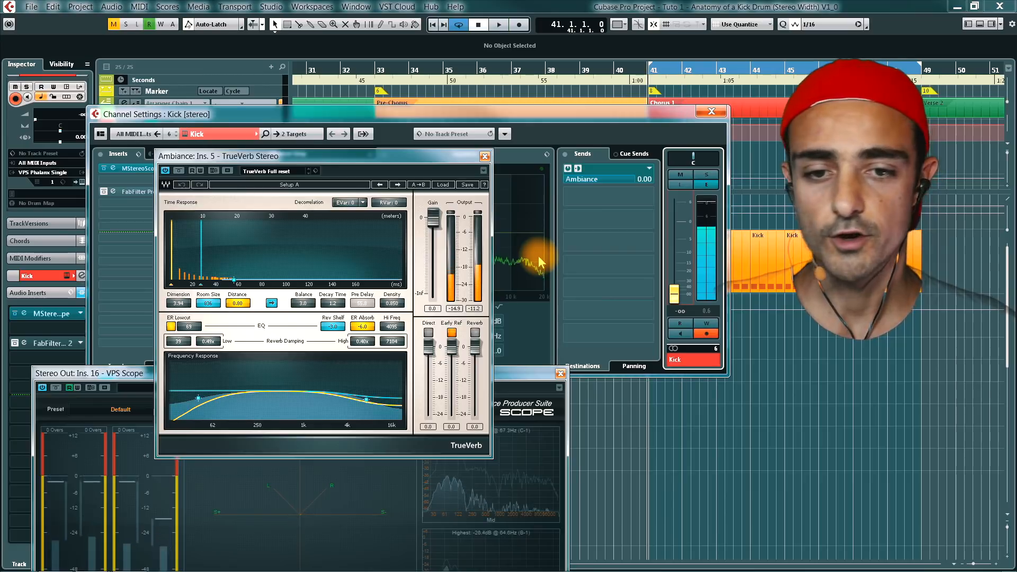
- Close the Kick channel settings and reduce TrueVerb's room size during playback, with the distance at 0.53
left_click(699, 114)
key("space")
left_click_drag(408, 154, 520, 132)
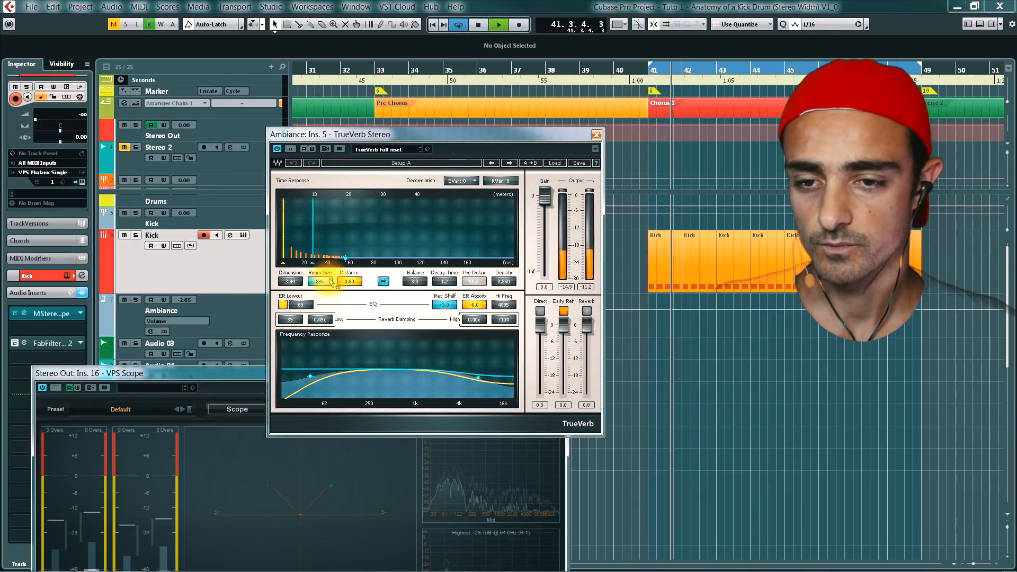
mouse_move(332, 282)
left_mouse_down()
mouse_move(333, 313)
mouse_move(334, 283)
mouse_move(347, 281)
mouse_move(326, 277)
left_mouse_up()
left_click(239, 271)
key("space")
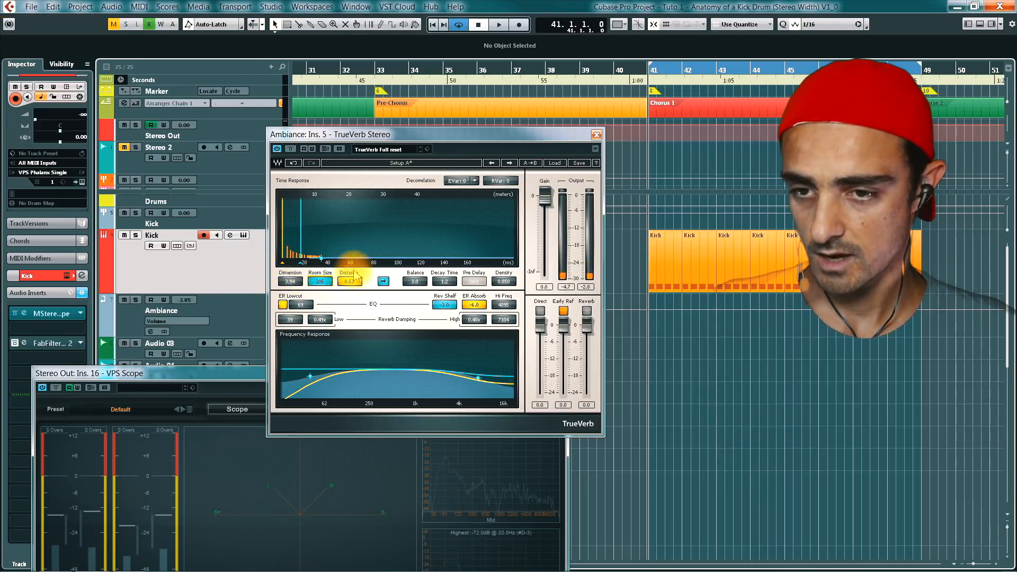
- Raise the Kick channel fader to 0.00 during playback to blend it with the reverb, and close the channel settings and TrueVerb
left_click_drag(646, 121, 606, 127)
key("space")
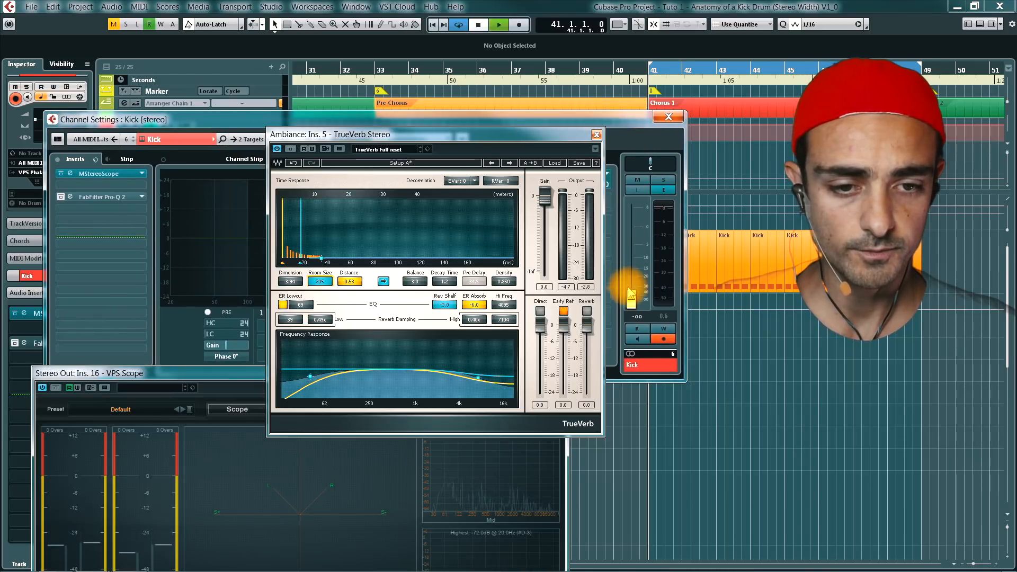
left_click_drag(632, 294, 631, 233)
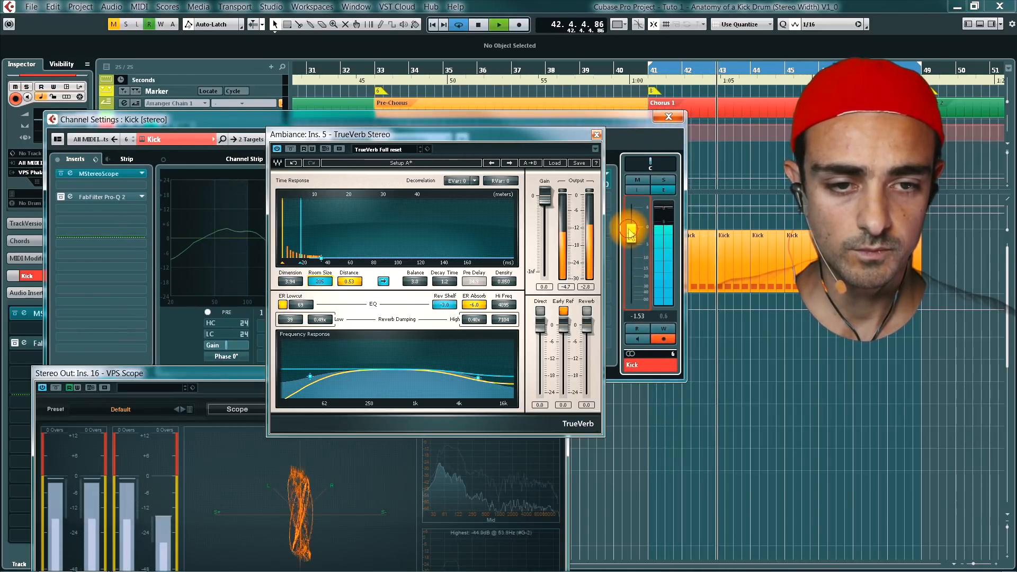
left_click(597, 135)
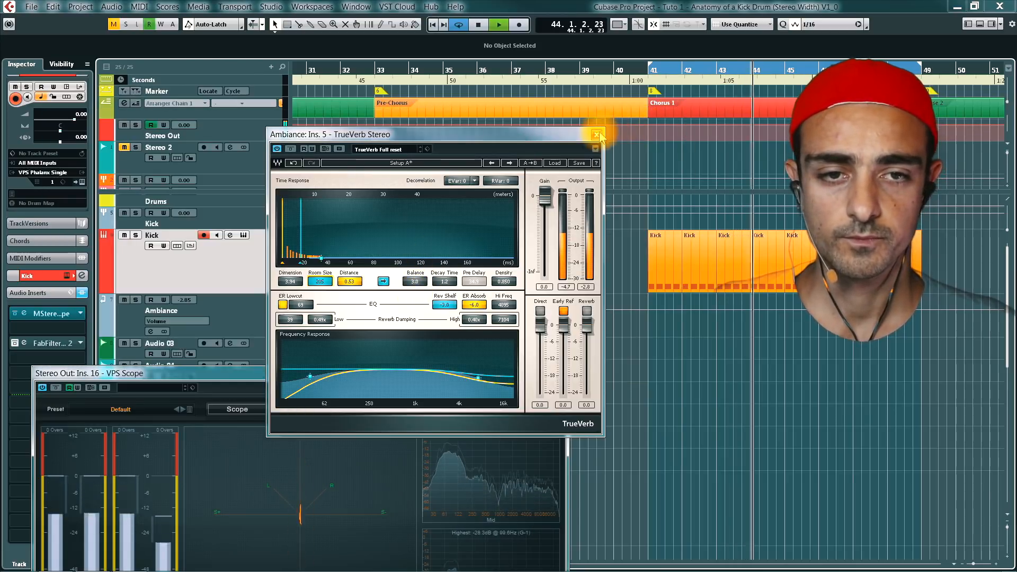
left_click(597, 135)
key("space")
- Open the FabFilter Pro-Q 2 insert on the Ambiance track and turn off its bypass
left_click(270, 310)
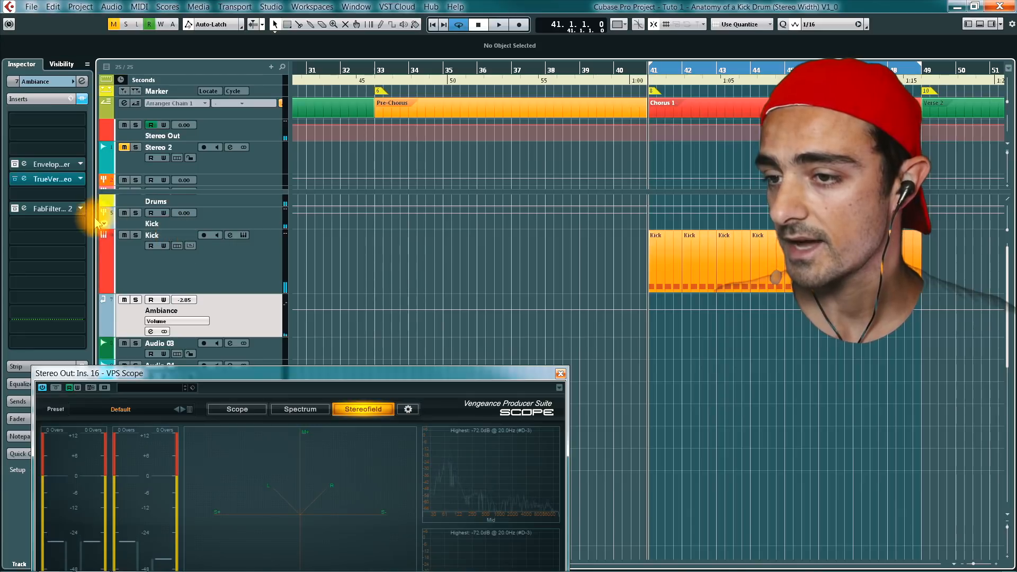
left_click(24, 208)
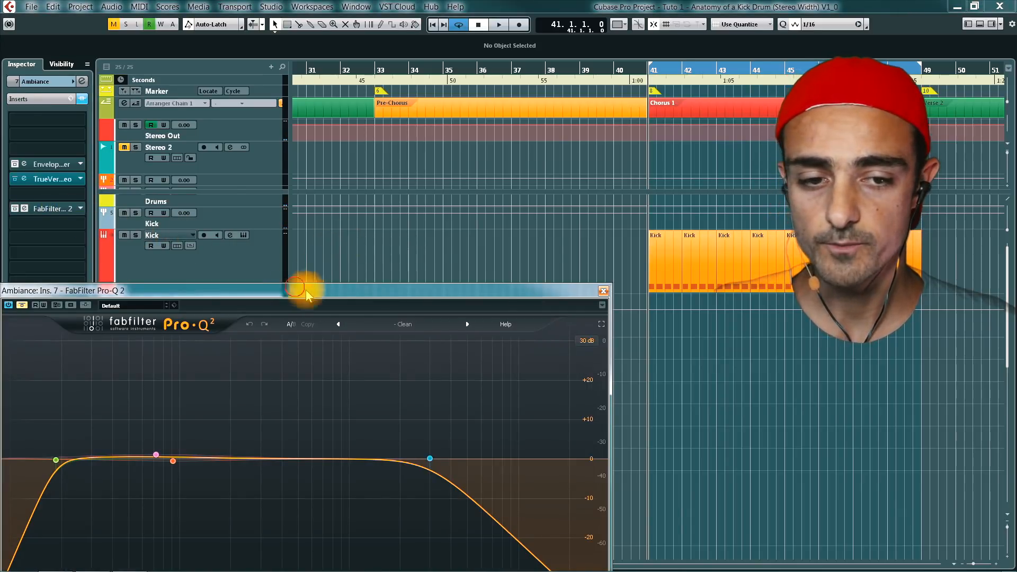
left_click_drag(307, 288, 625, 299)
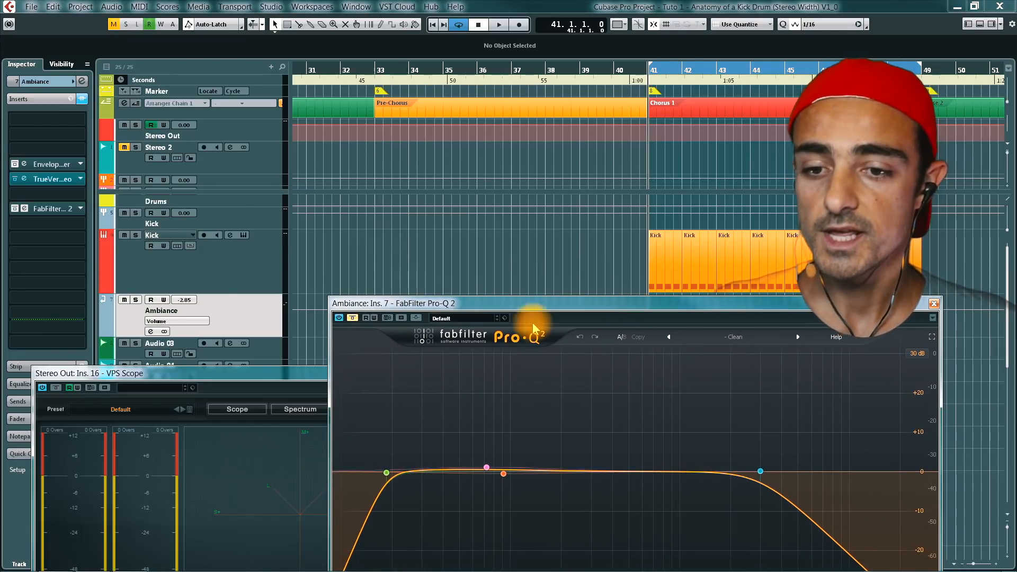
left_click(352, 317)
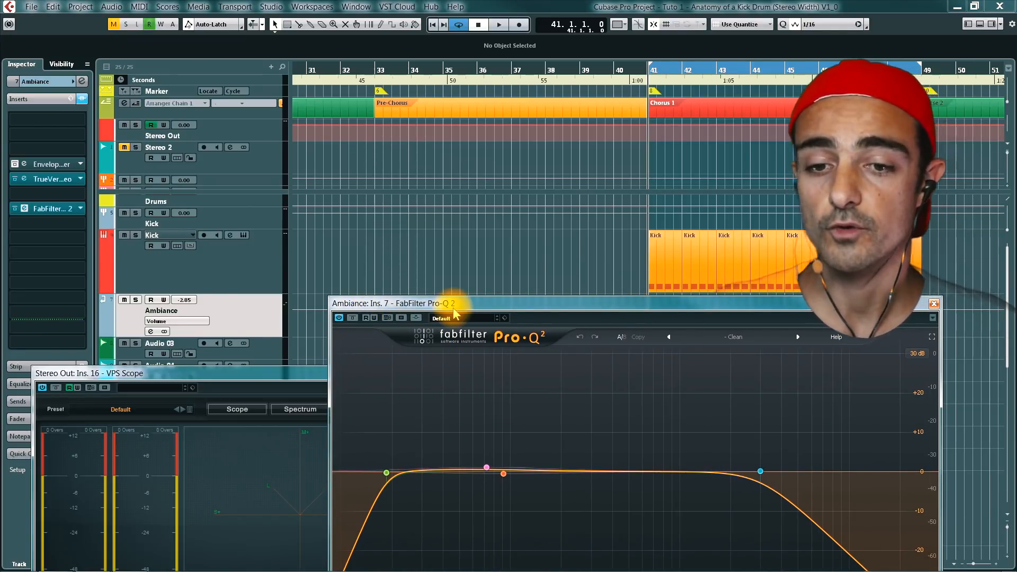
- Adjust the Ambiance EQ during playback: raise the low-cut frequency, pull the low-mid band down slightly and raise the high-cut frequency
key("space")
left_click_drag(458, 310, 490, 317)
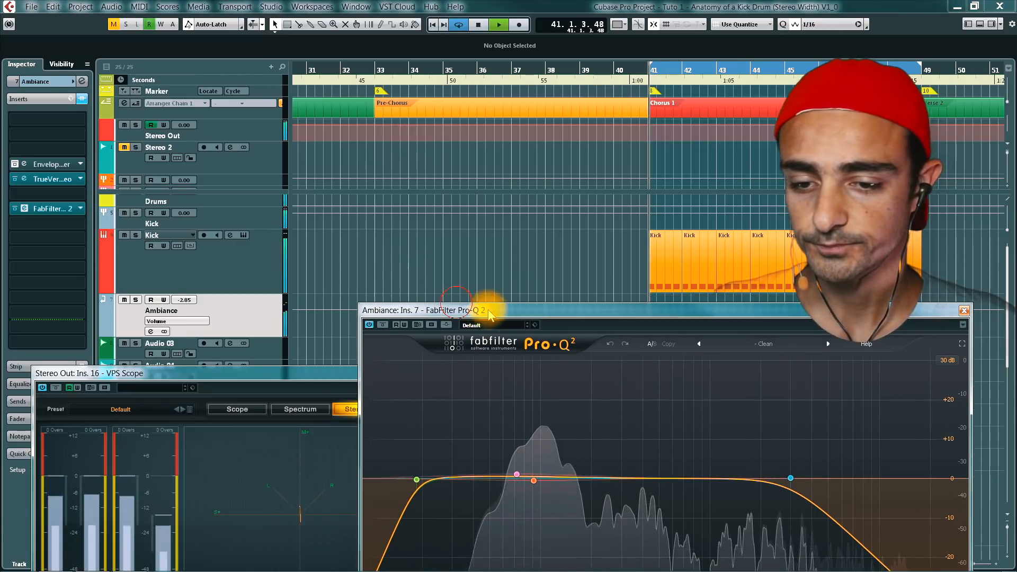
left_click_drag(336, 370, 295, 345)
left_click_drag(428, 312, 439, 266)
left_click_drag(428, 433, 479, 438)
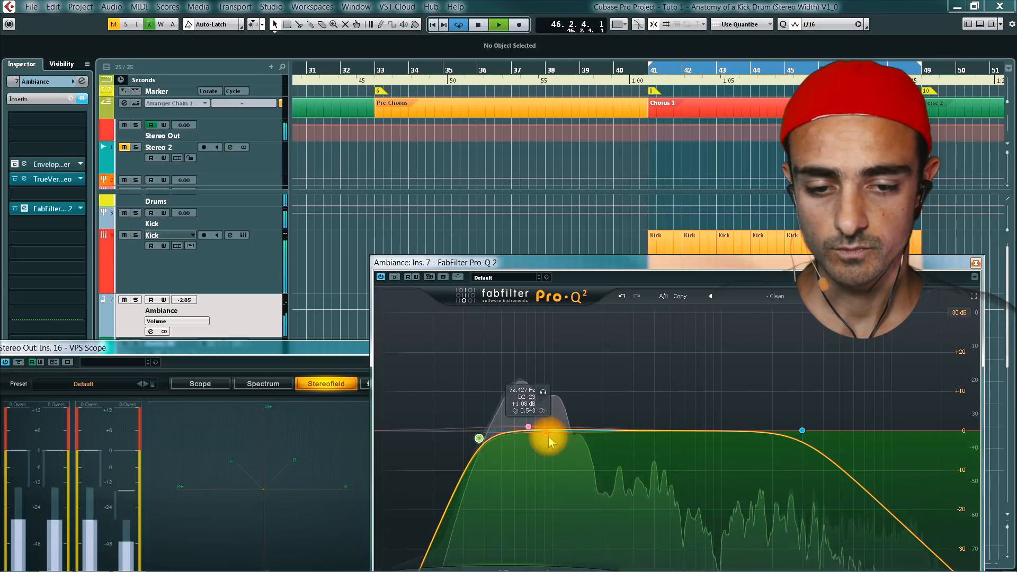
mouse_move(546, 435)
left_mouse_down()
mouse_move(541, 416)
mouse_move(545, 453)
left_mouse_up()
left_click_drag(801, 432, 884, 432)
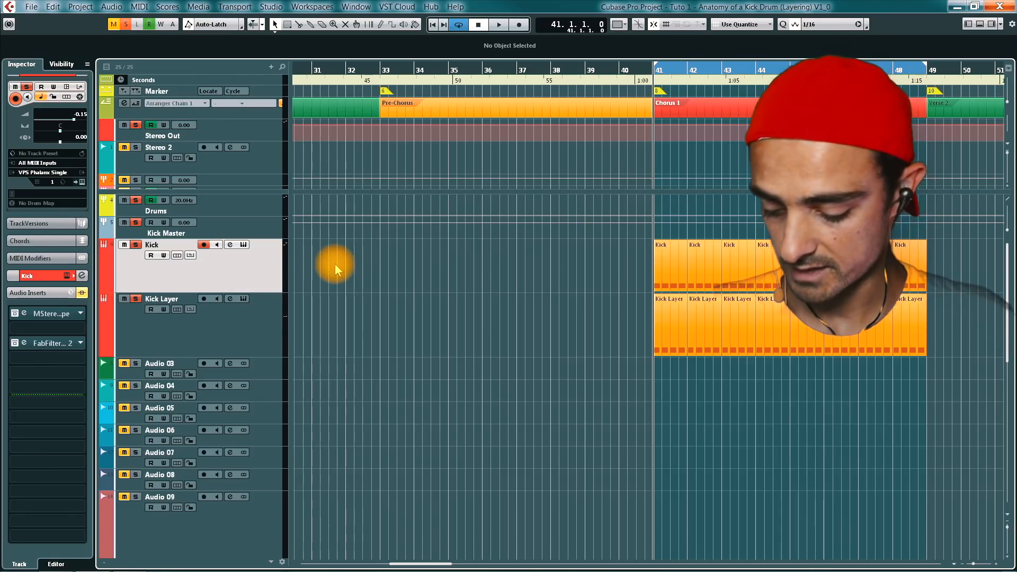
- Open the Kick track's Phalanx instrument and lower and shorten the filter envelope's decay and sustain points, with the sustain level at about 19%
key("e")
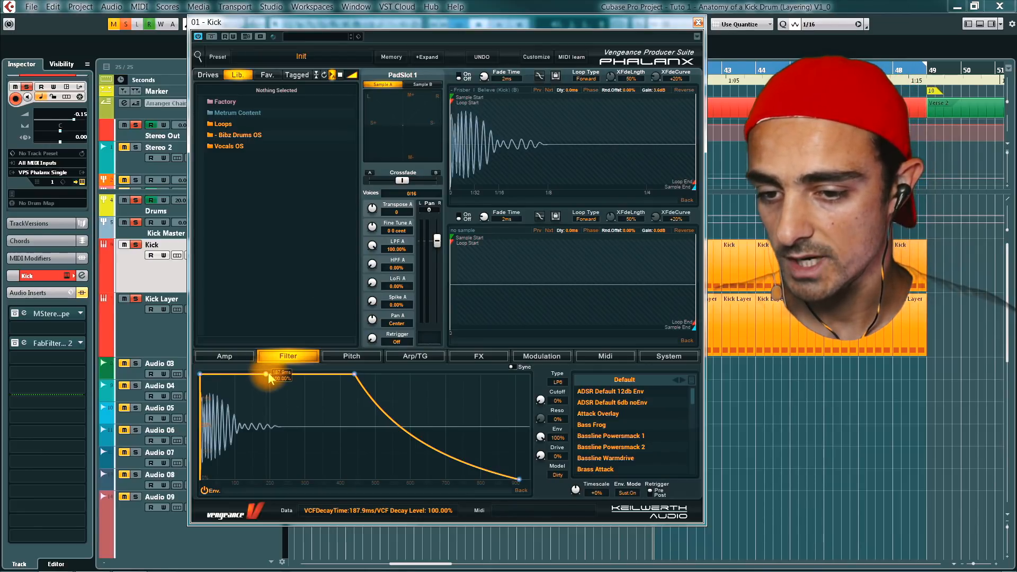
left_click_drag(267, 373, 250, 394)
left_click_drag(349, 378, 320, 422)
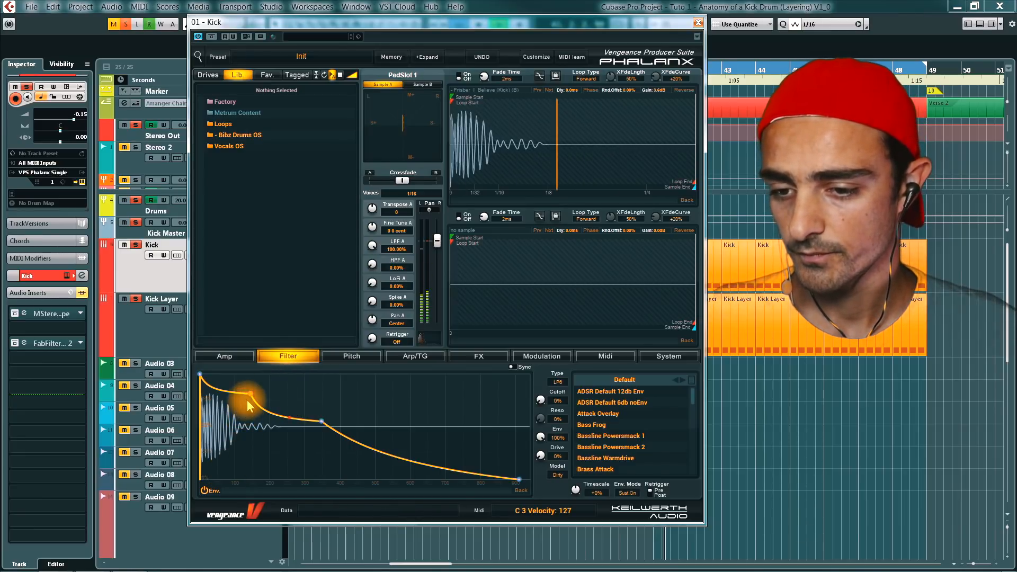
left_click_drag(252, 393, 244, 431)
left_click_drag(322, 421, 300, 459)
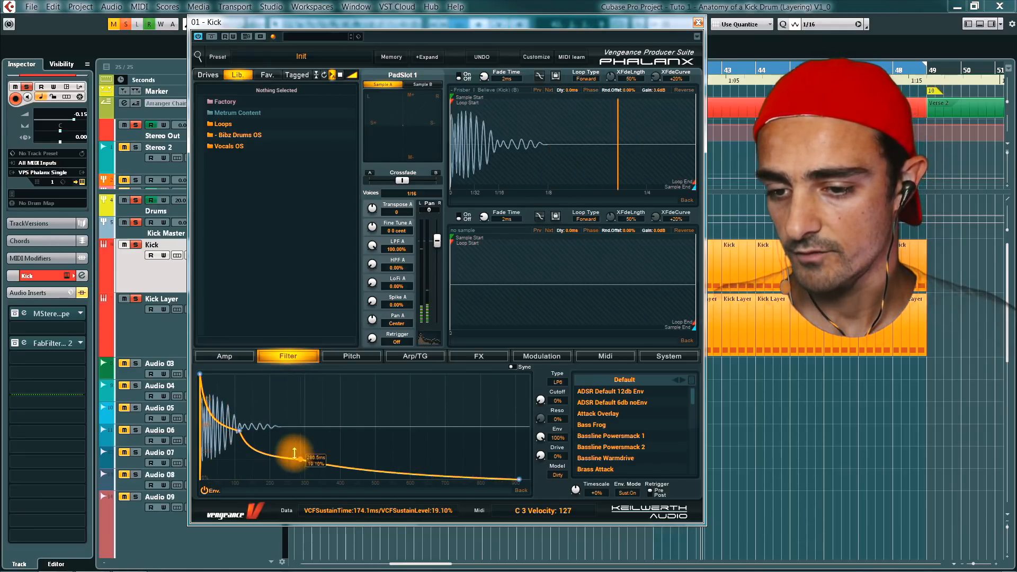
left_click_drag(240, 430, 234, 442)
- Compare the kick with the filter envelope off and on, leave the envelope enabled, and close the Kick instrument
left_click(208, 490)
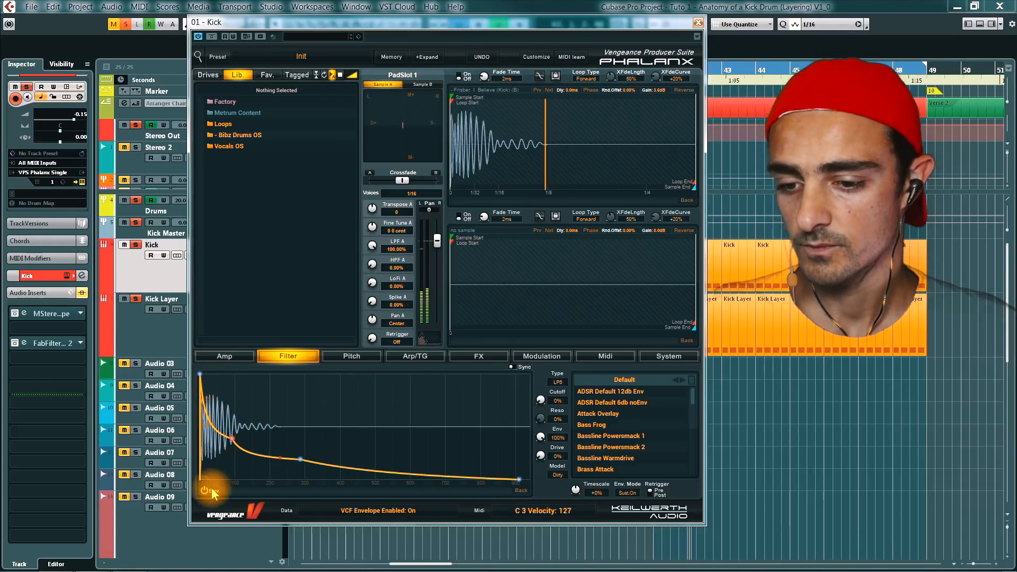
left_click(212, 491)
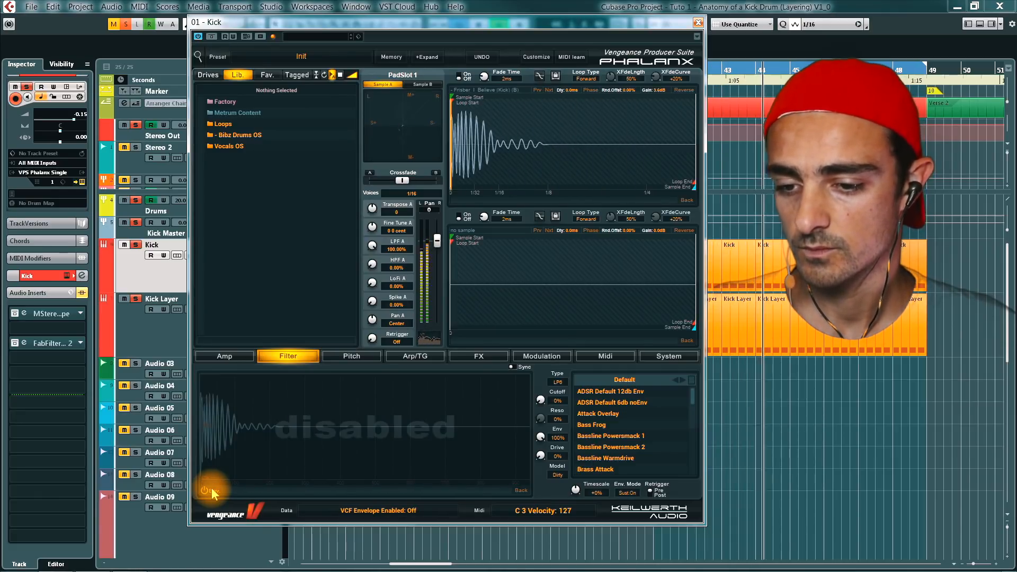
left_click(212, 491)
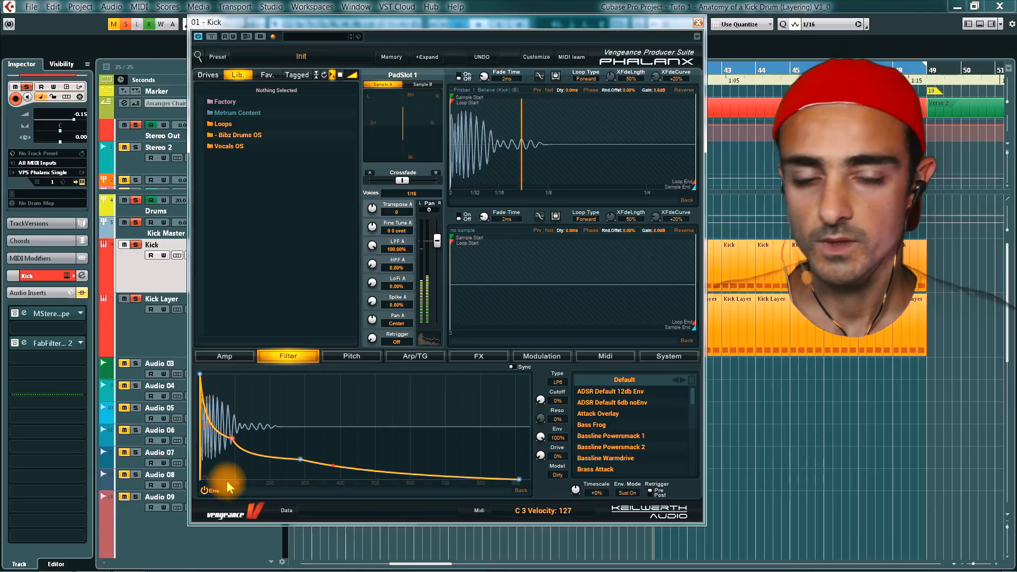
left_click(698, 23)
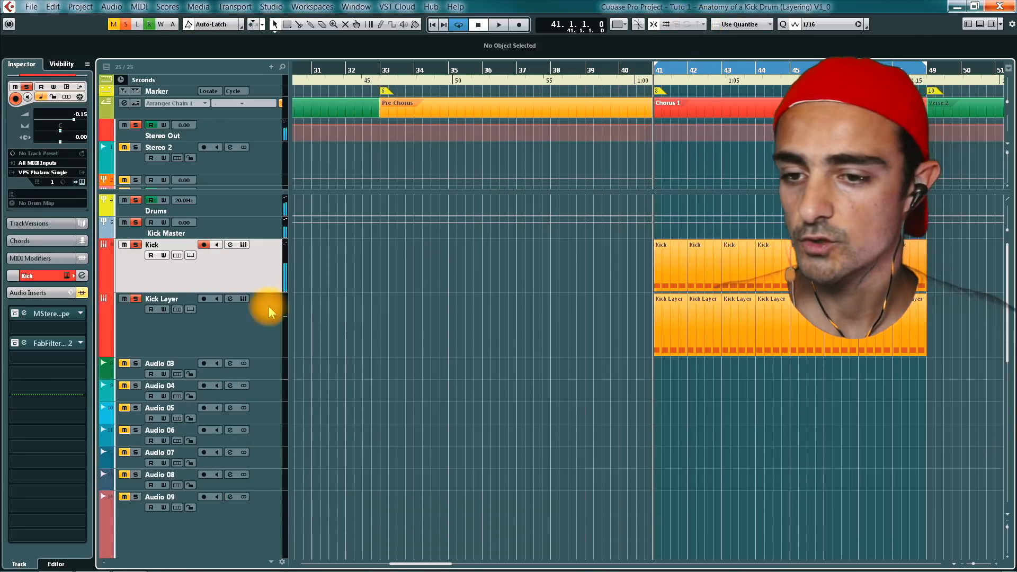
- Open Phalanx on the Kick Layer track and load Basic.wav from the Kicks hiphop folder into PadSlot 1's Sample A
left_click(236, 329)
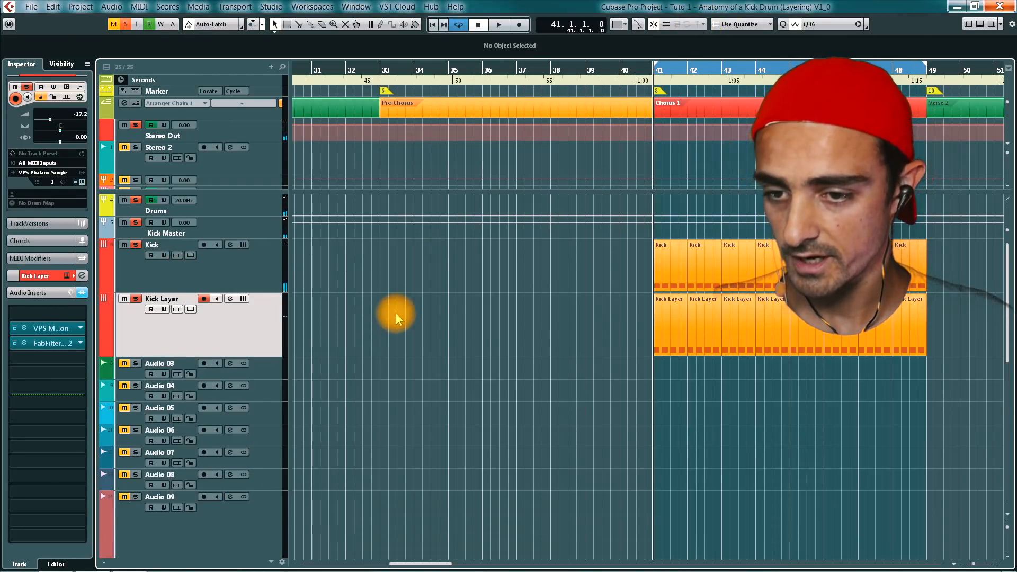
key("e")
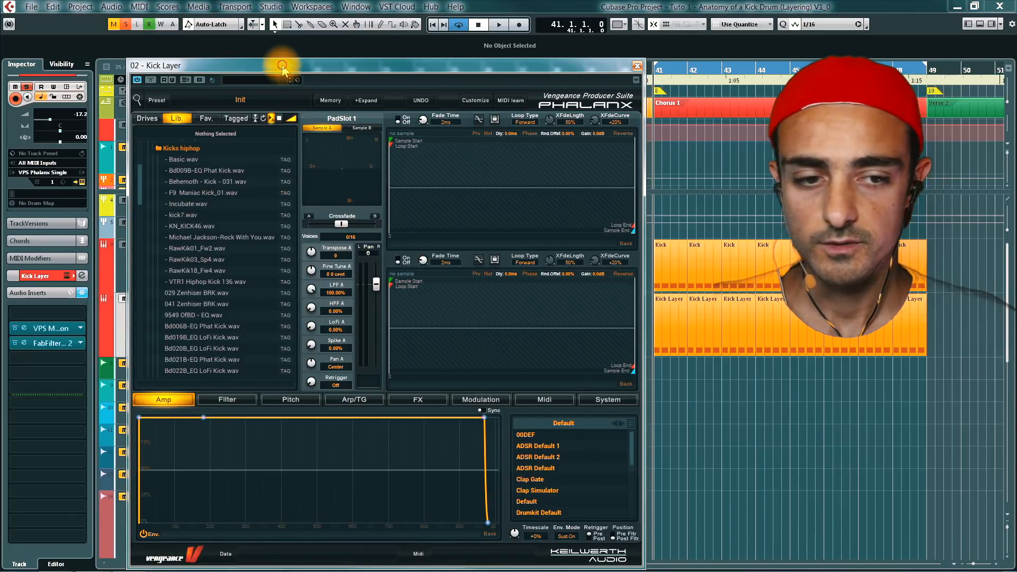
left_click_drag(284, 65, 417, 190)
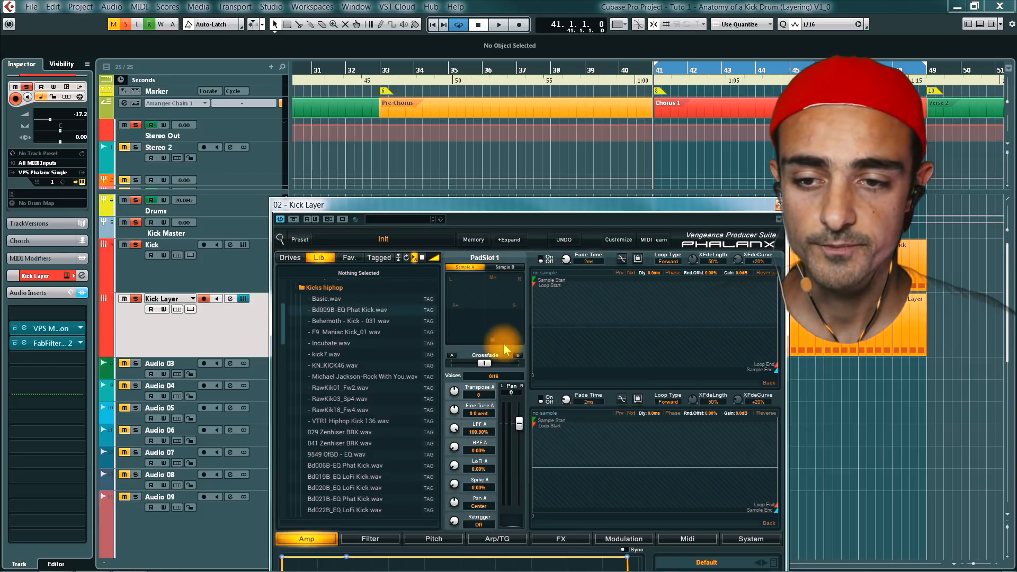
left_click_drag(350, 205, 206, 169)
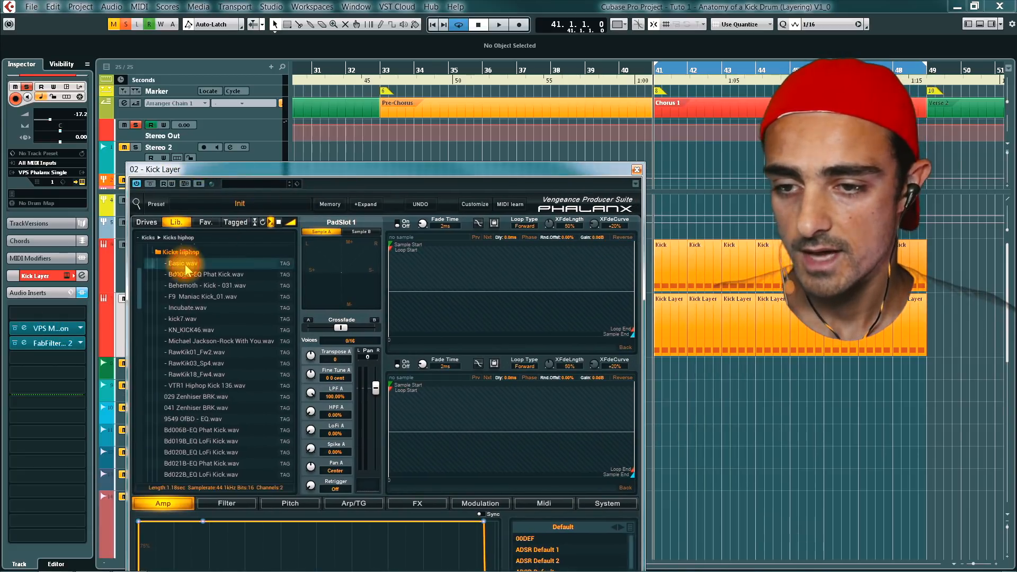
left_click_drag(186, 269, 421, 294)
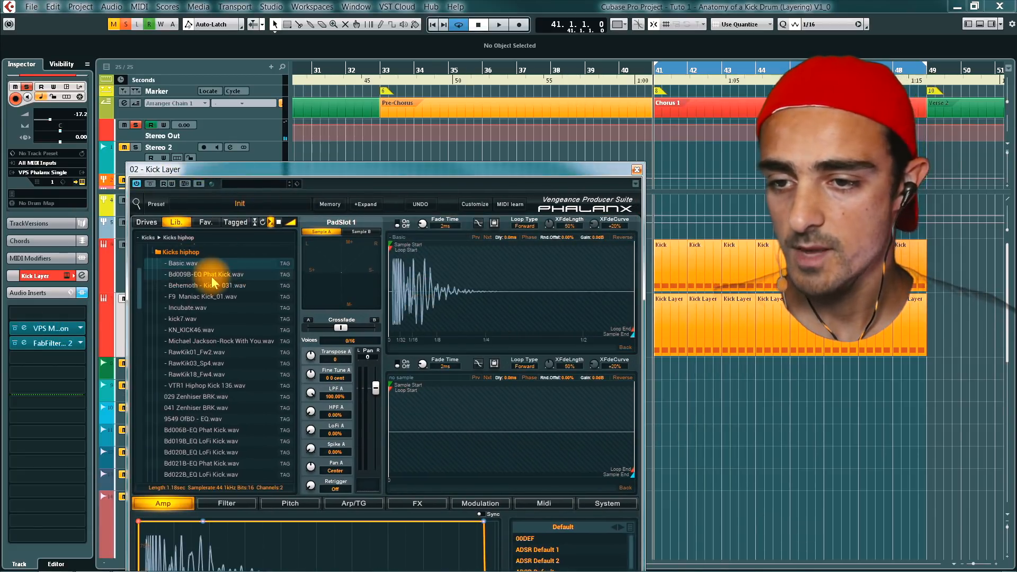
- Start playback and step Sample A forward through the hip-hop kicks, auditioning each, until VTR1 Hiphop Kick 136 is loaded
key("space")
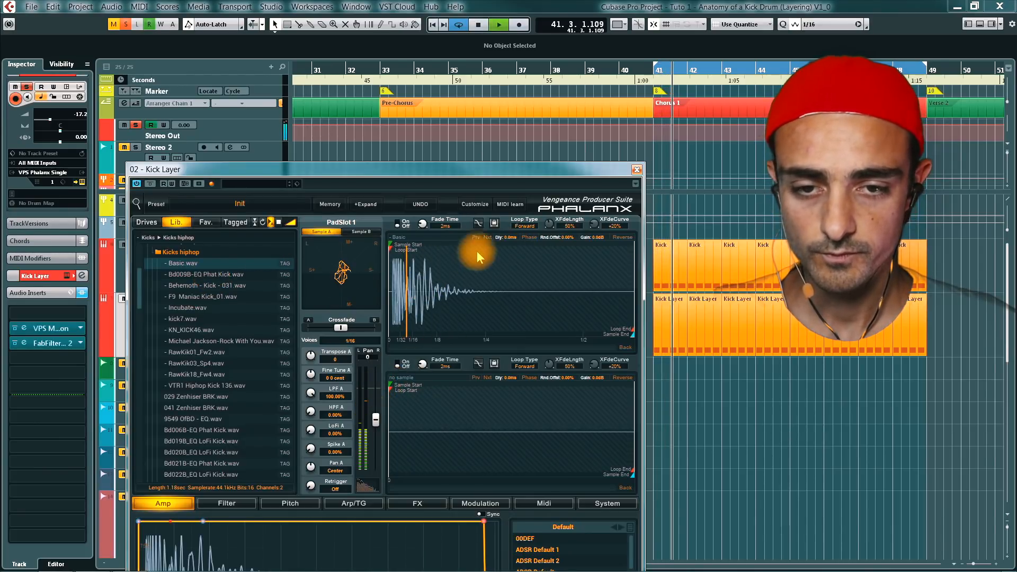
left_click(487, 237)
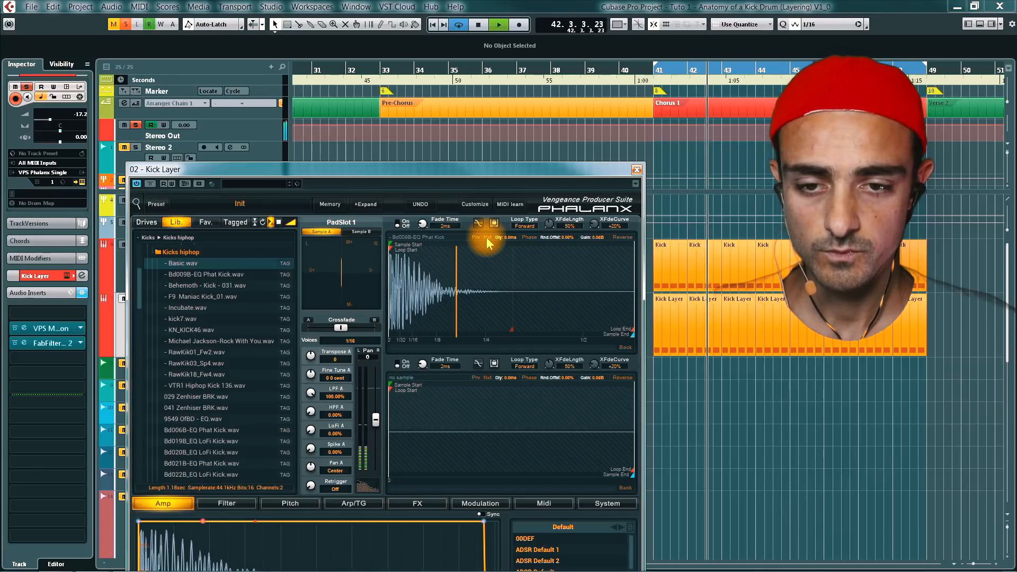
left_click(486, 237)
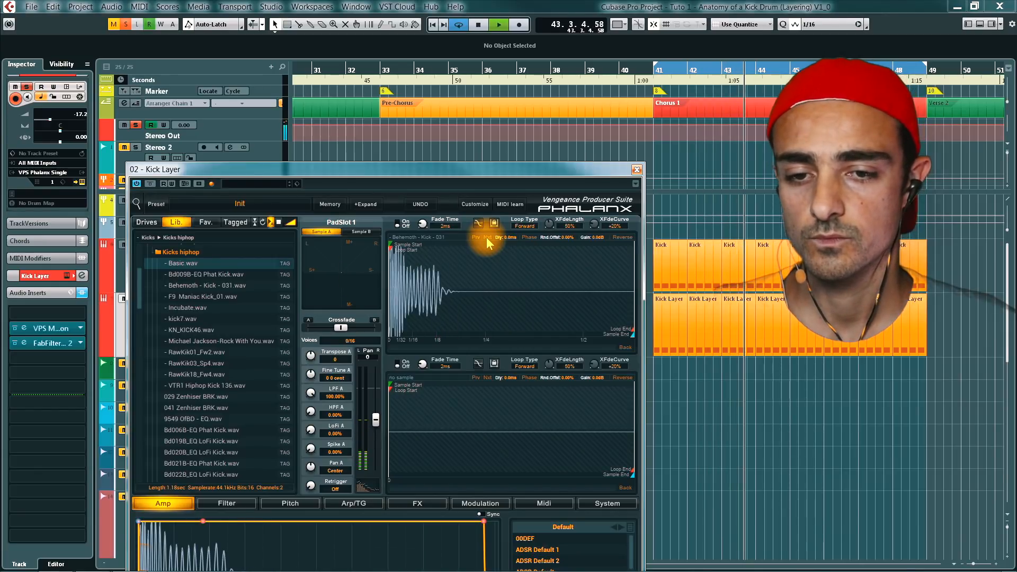
left_click(486, 237)
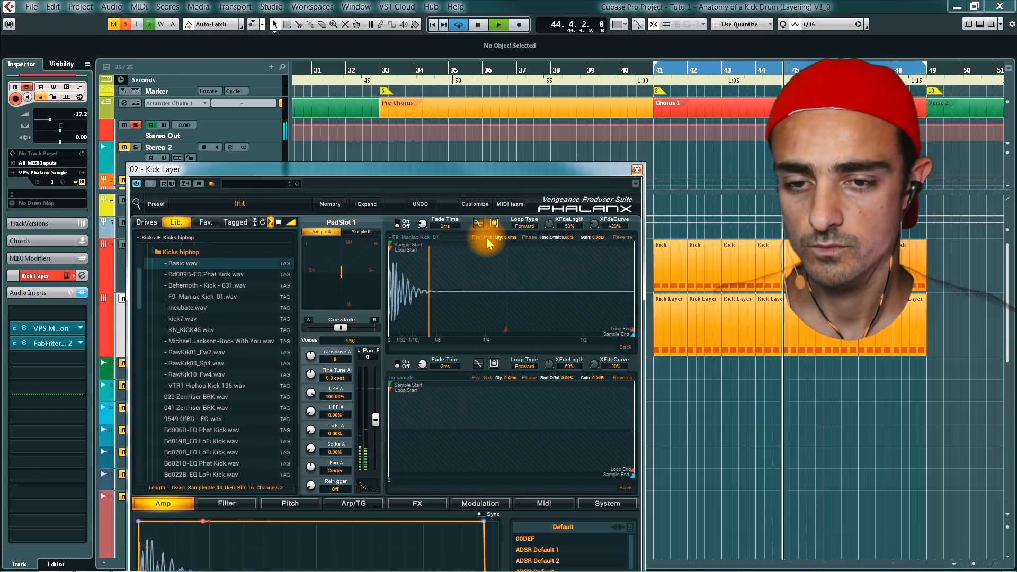
left_click(487, 237)
left_click(487, 237)
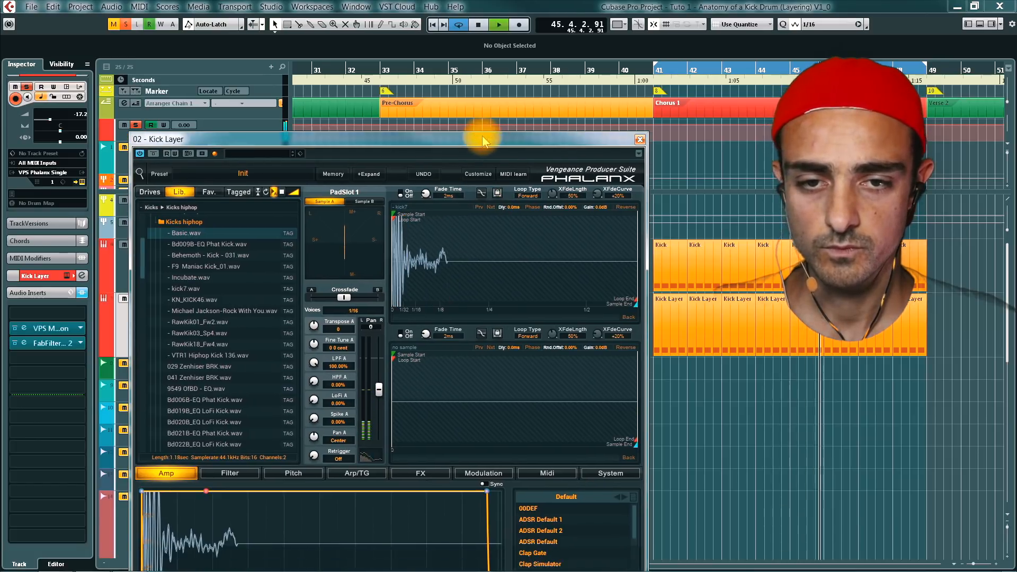
left_click_drag(479, 169, 484, 136)
left_click(491, 204)
left_click(491, 204)
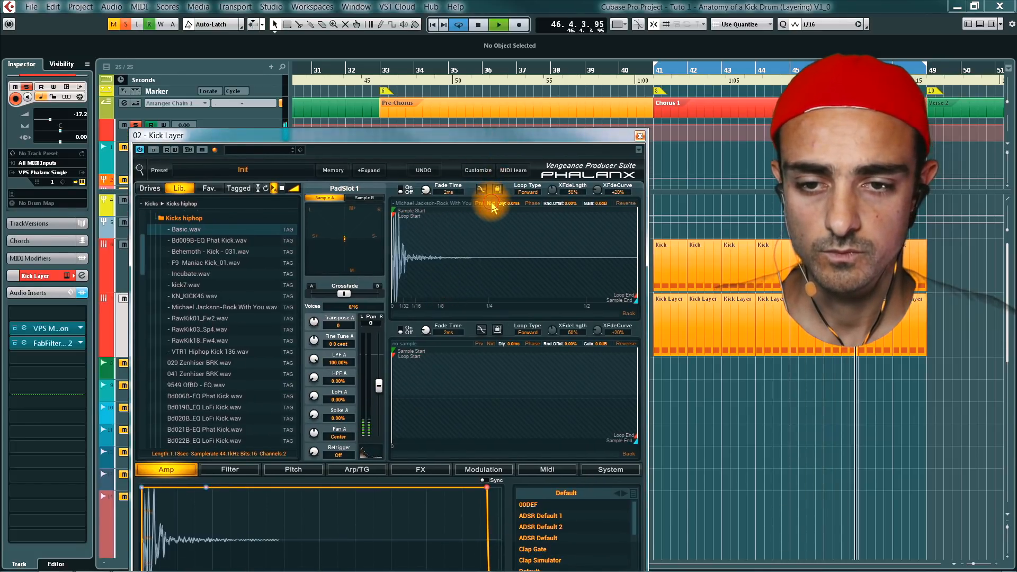
left_click(491, 204)
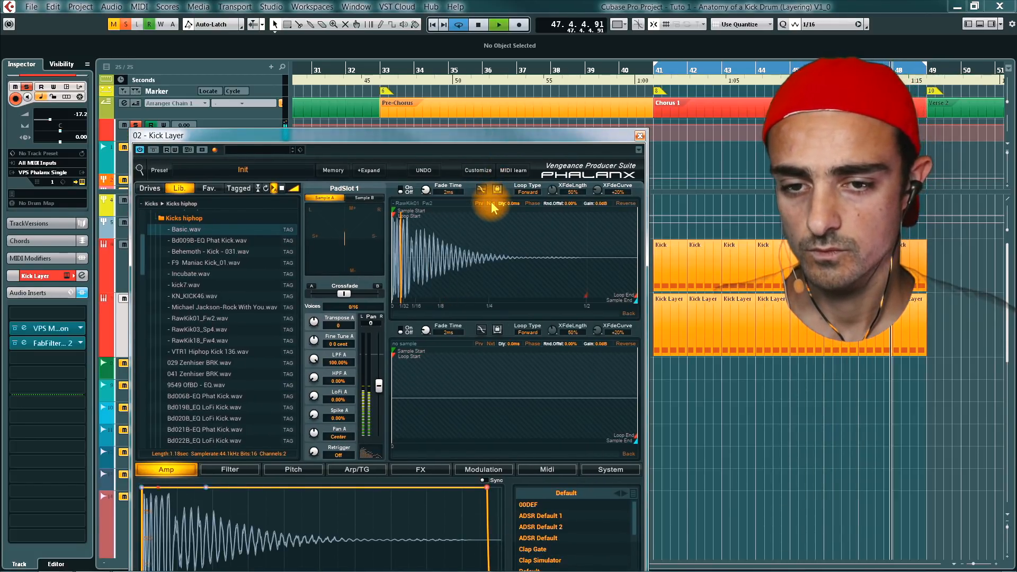
left_click(491, 204)
left_click(491, 204)
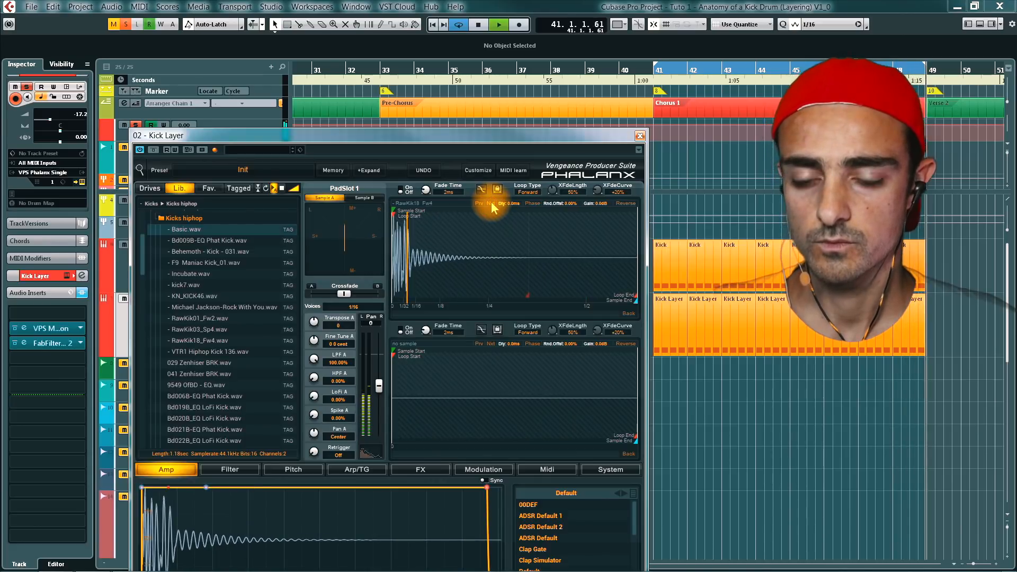
left_click(490, 204)
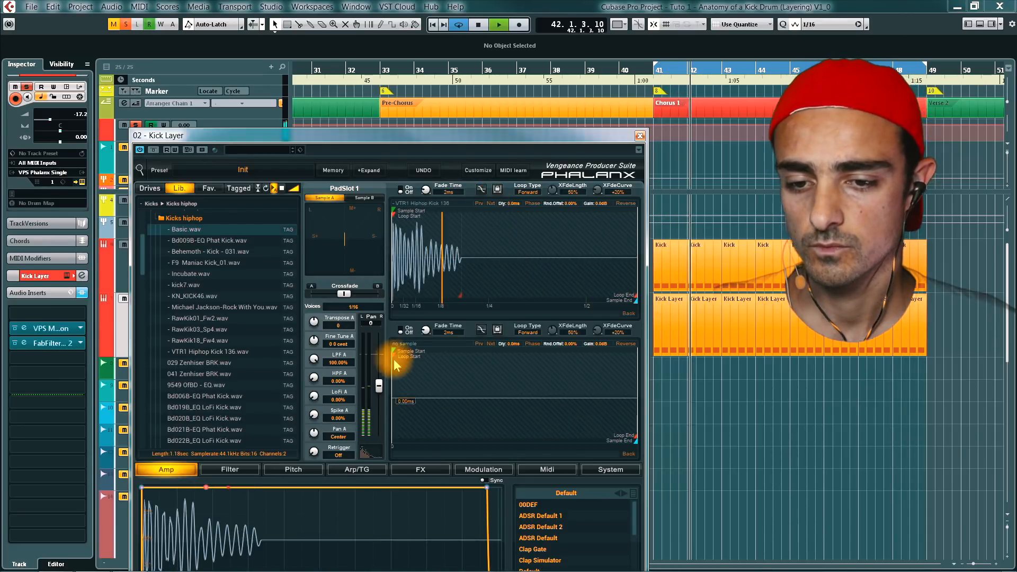
- Raise PadSlot 1's volume, stop playback, and lengthen the layer's amp envelope attack slightly to soften its transient
left_click_drag(378, 384, 377, 357)
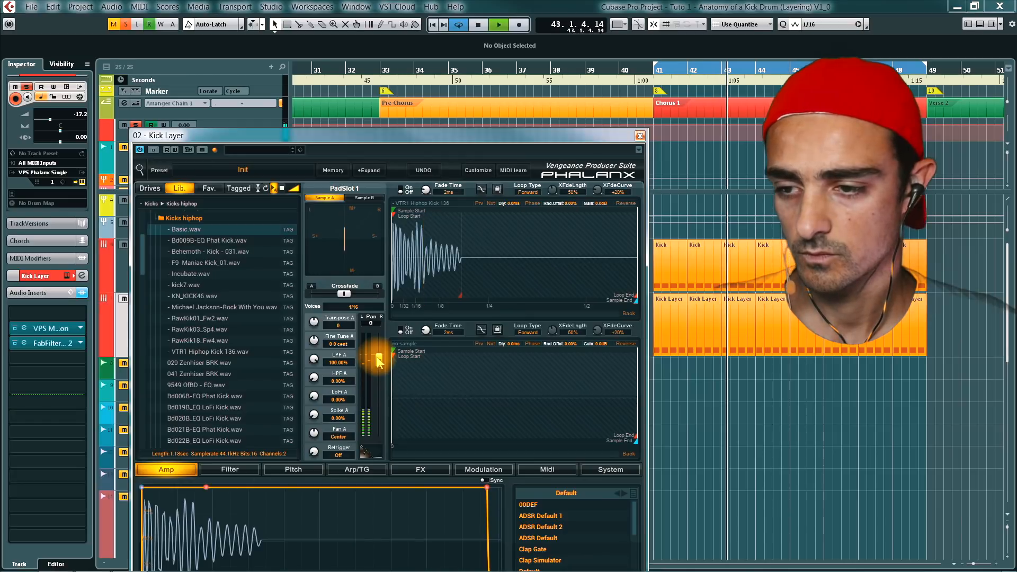
key("space")
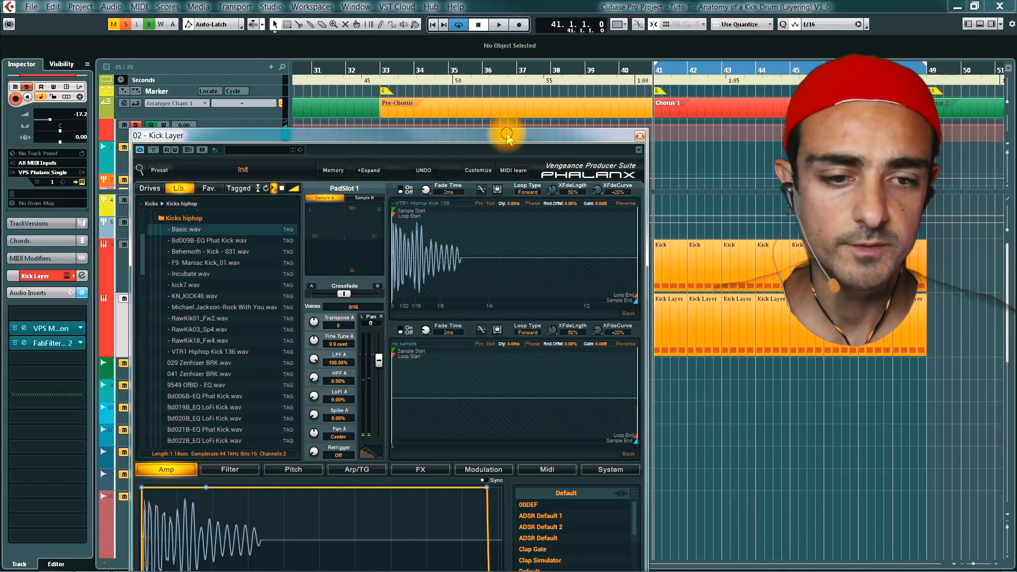
left_click_drag(506, 137, 546, 364)
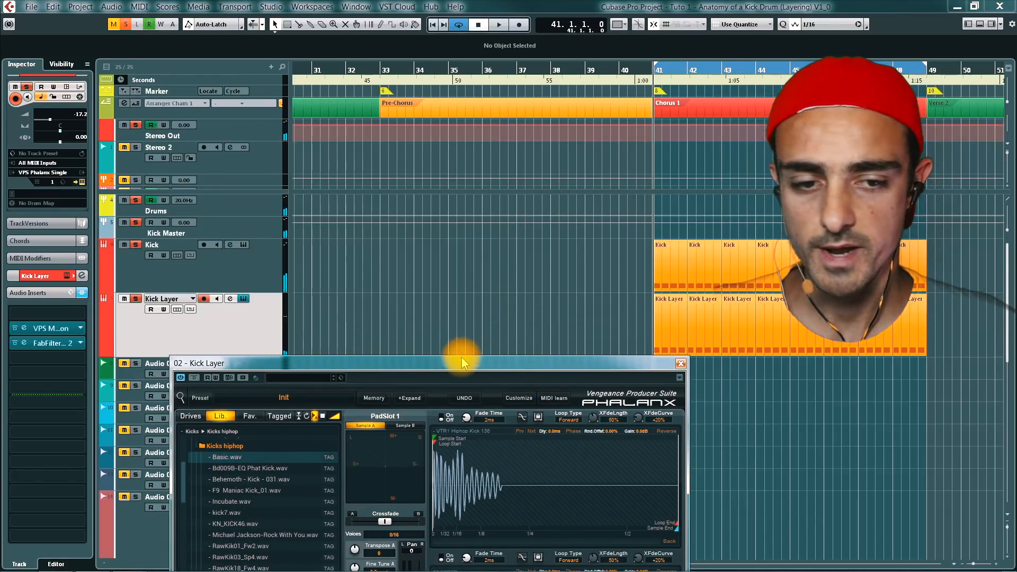
left_click_drag(461, 363, 463, 114)
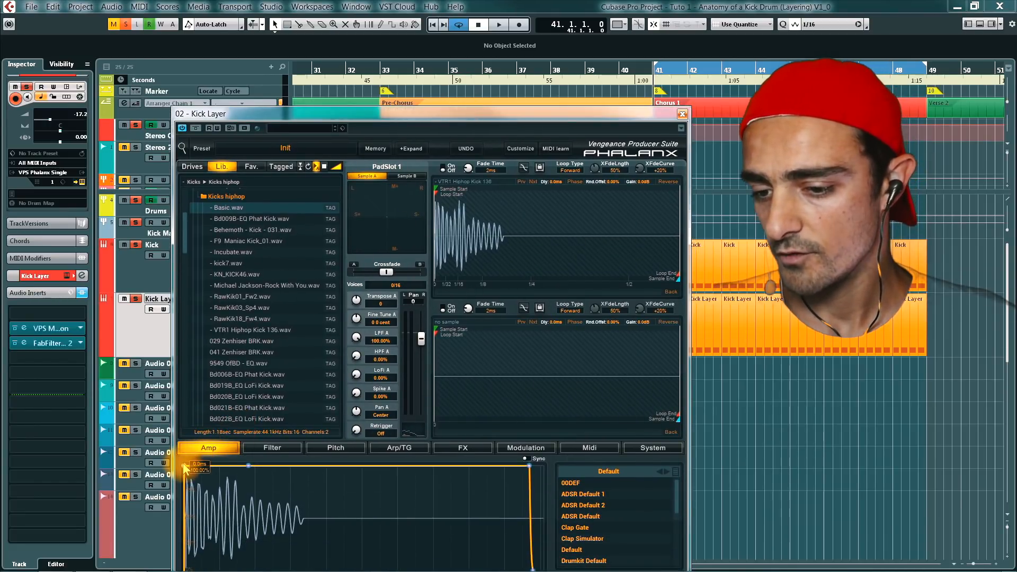
left_click_drag(189, 464, 191, 465)
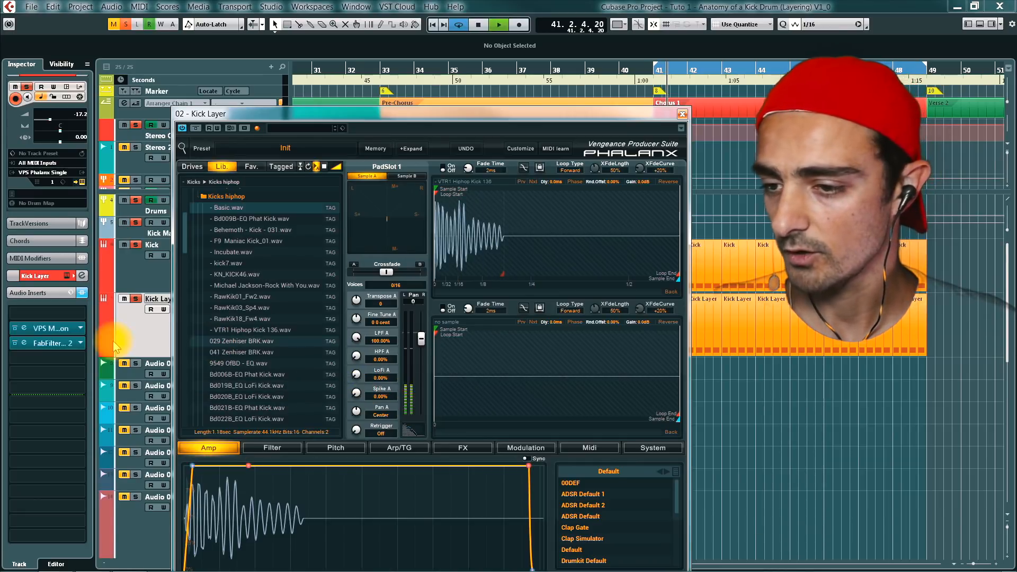
- Open the Kick Layer's FabFilter Pro-Q 2, raise the low-cut frequency and lower its Q during playback, close both plug-in windows and stop playback
left_click(64, 344)
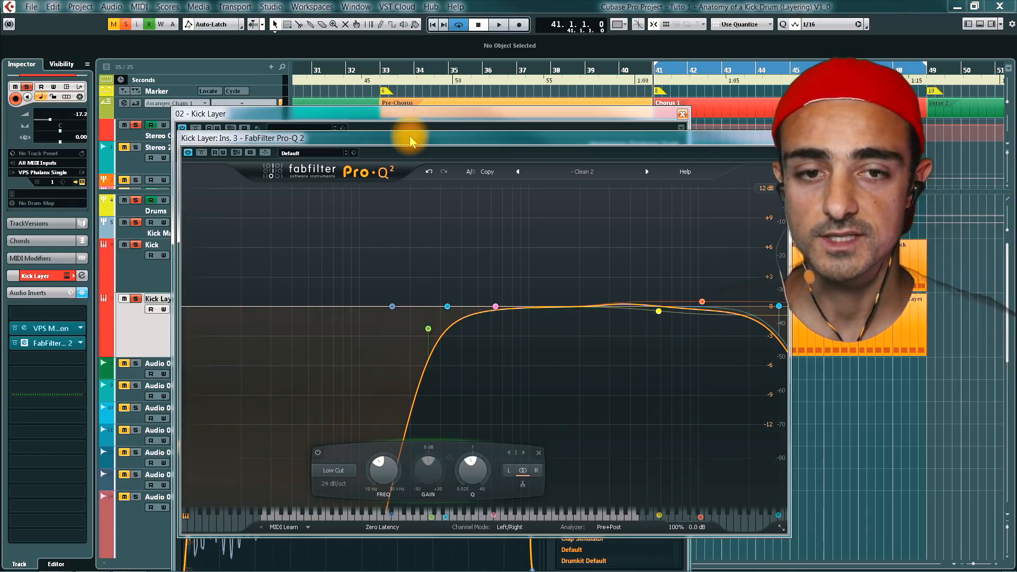
key("space")
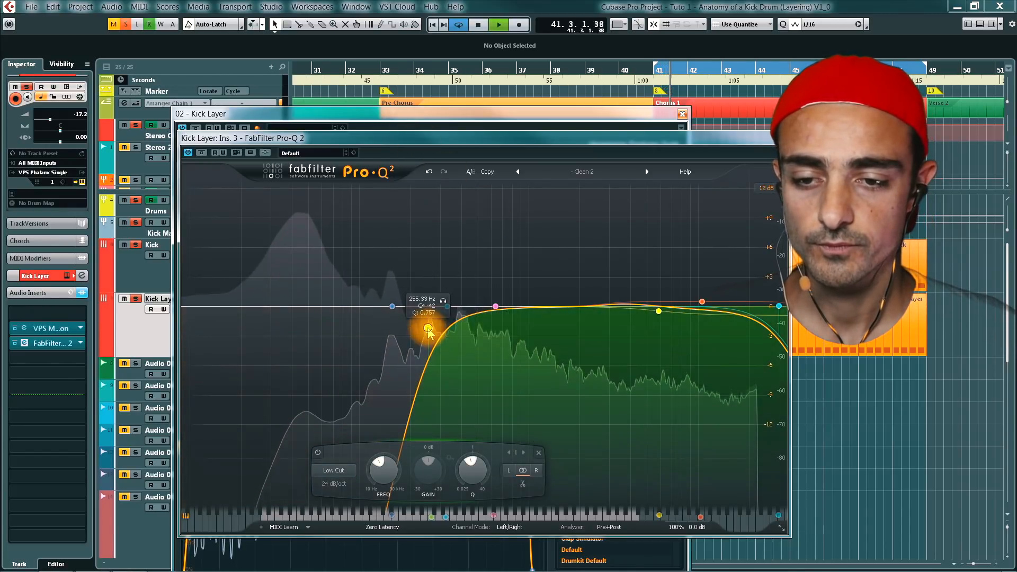
left_click_drag(424, 328, 437, 351)
left_click(783, 138)
left_click(683, 114)
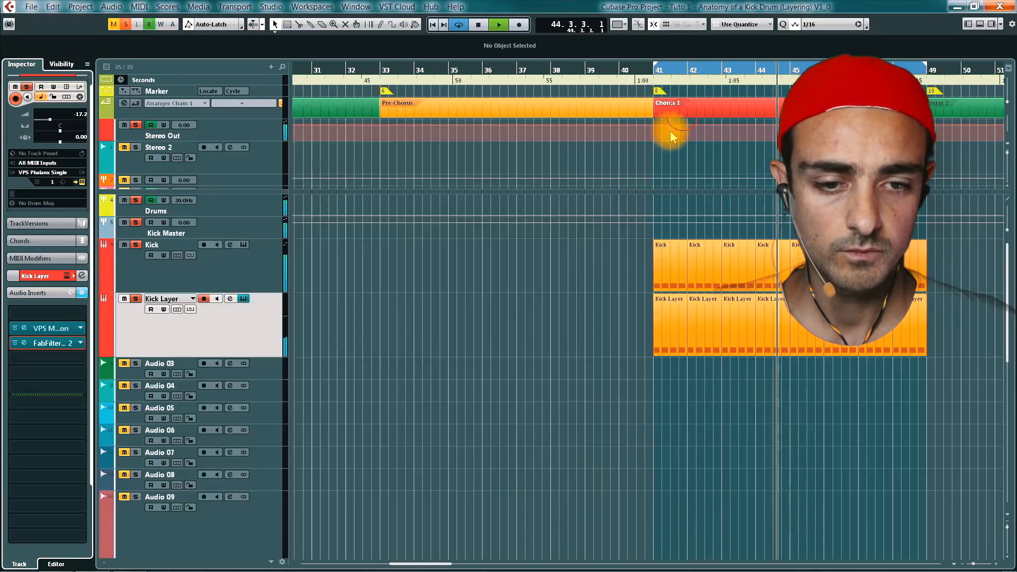
left_click(555, 301)
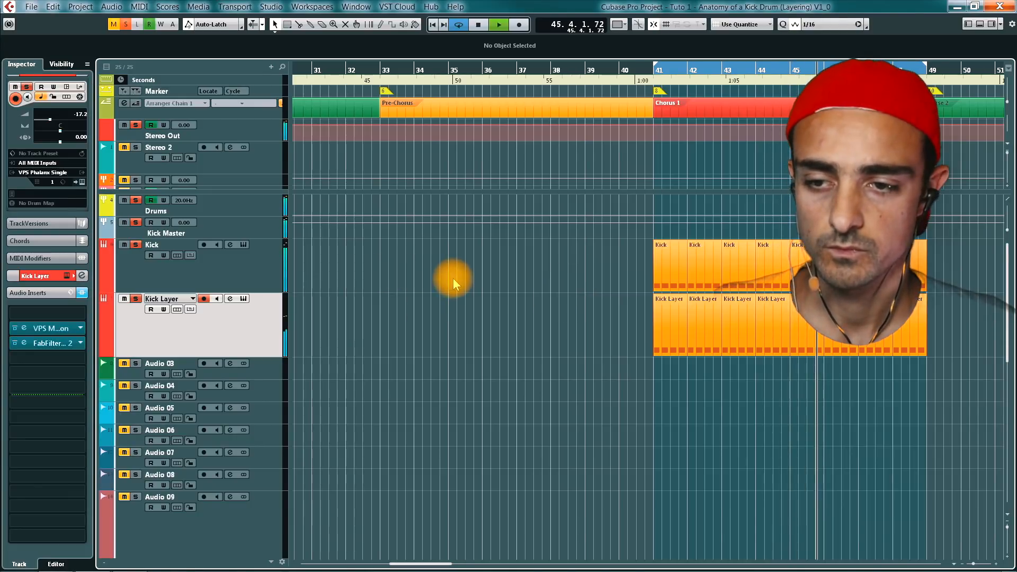
key("space")
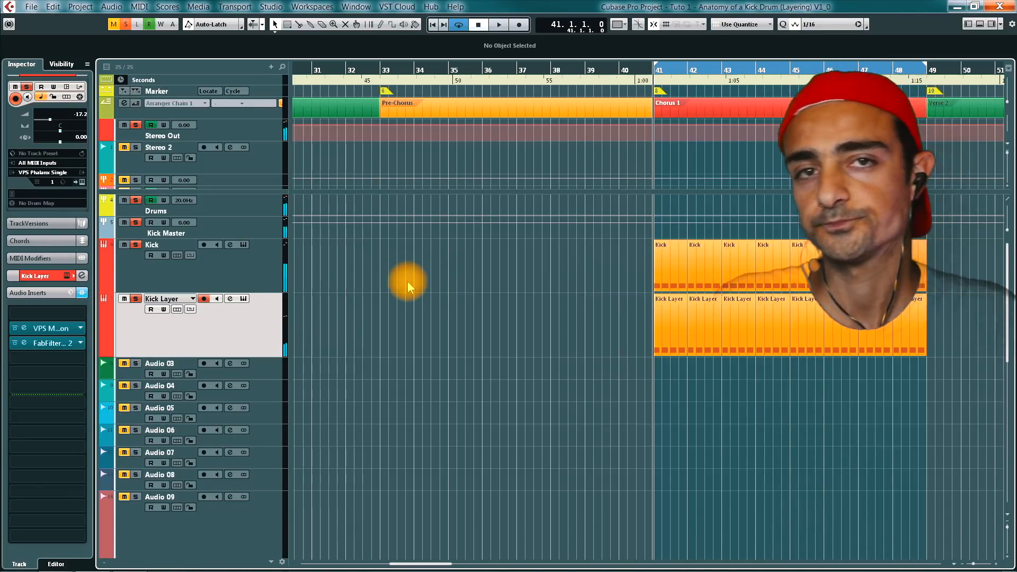